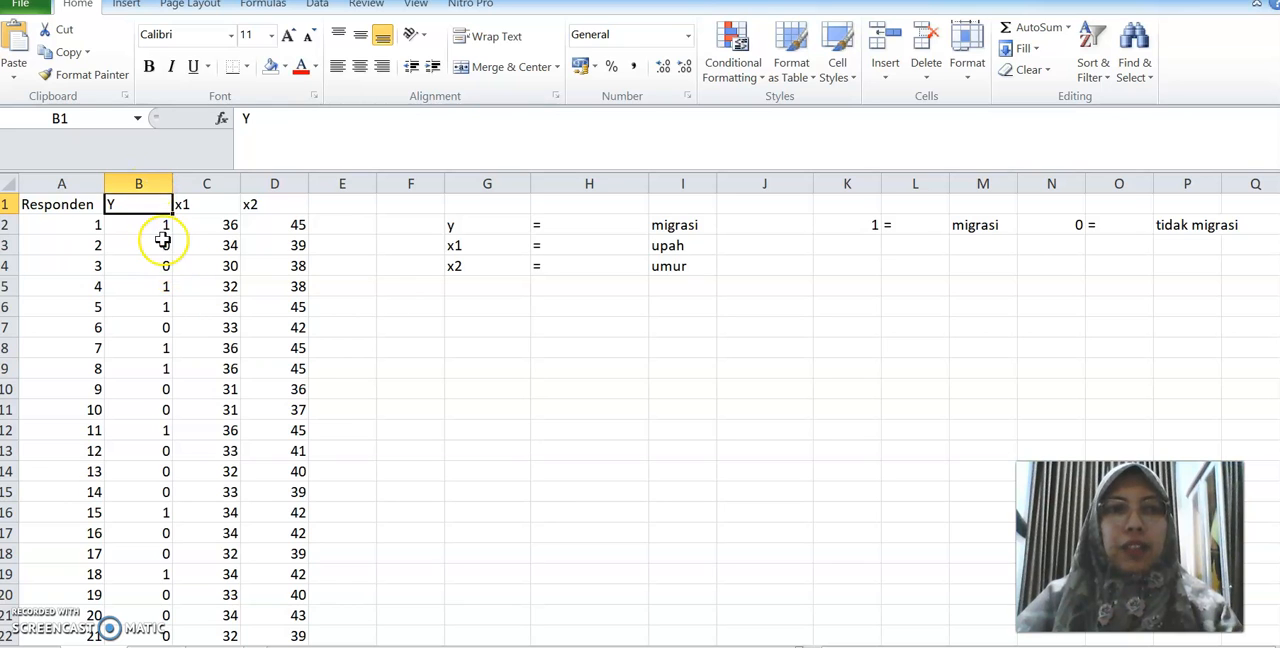
# Review the respondent data for Y, x1 and x2, the 1/0 migration coding, and the last respondent row
pyautogui.click(147, 225)
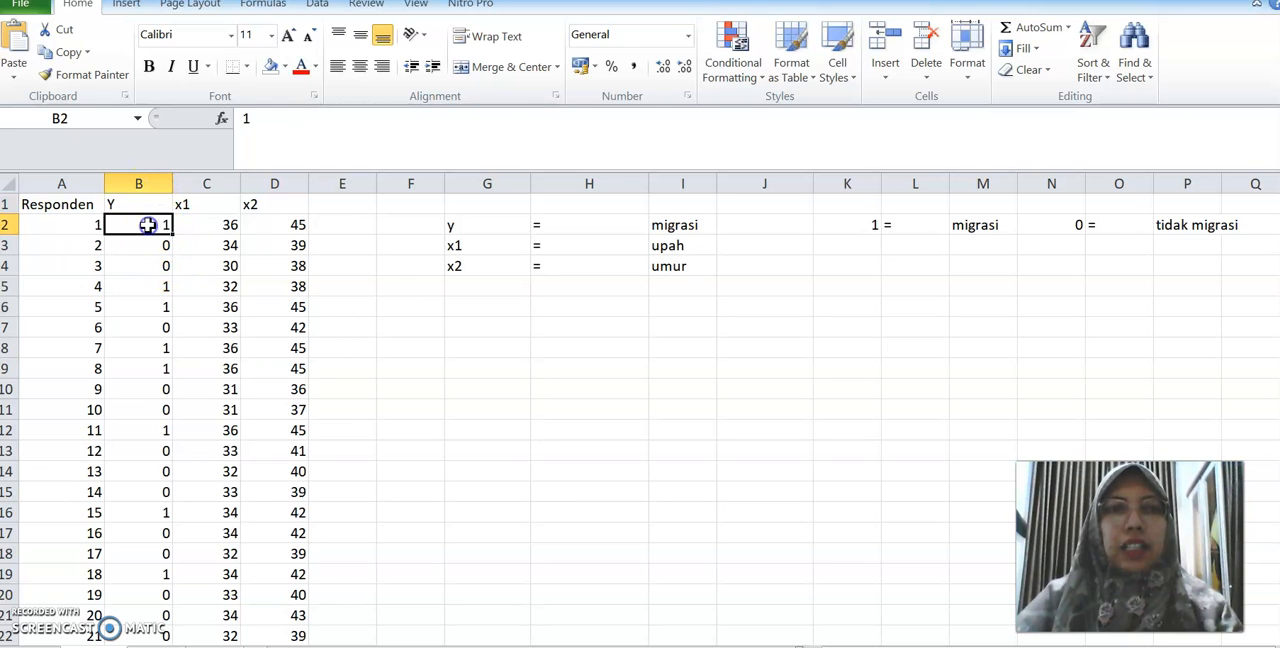
pyautogui.click(147, 251)
pyautogui.click(857, 224)
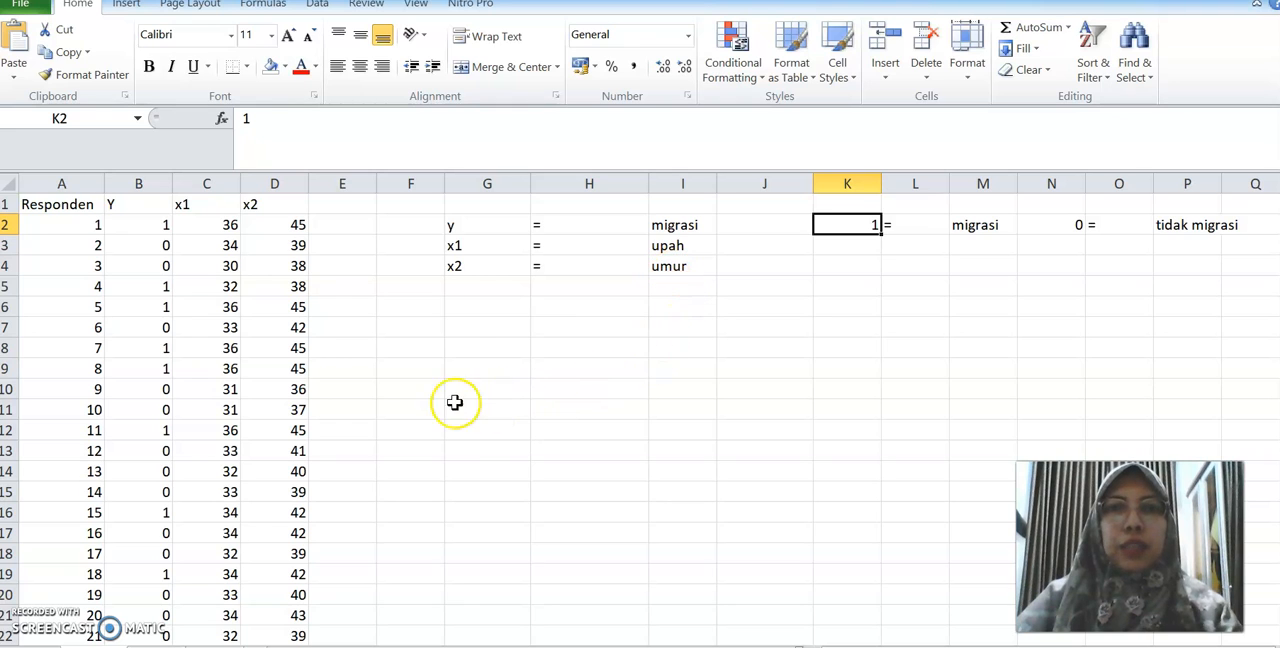
pyautogui.scroll(-14, 360, 345)
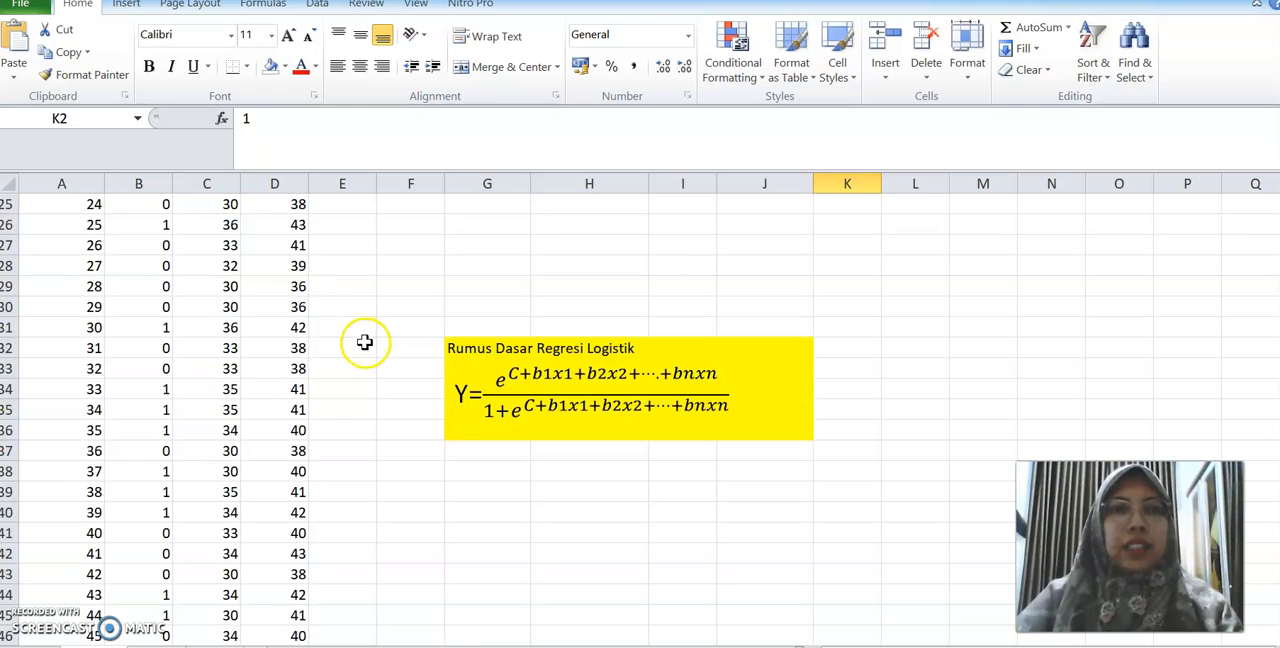
pyautogui.click(91, 370)
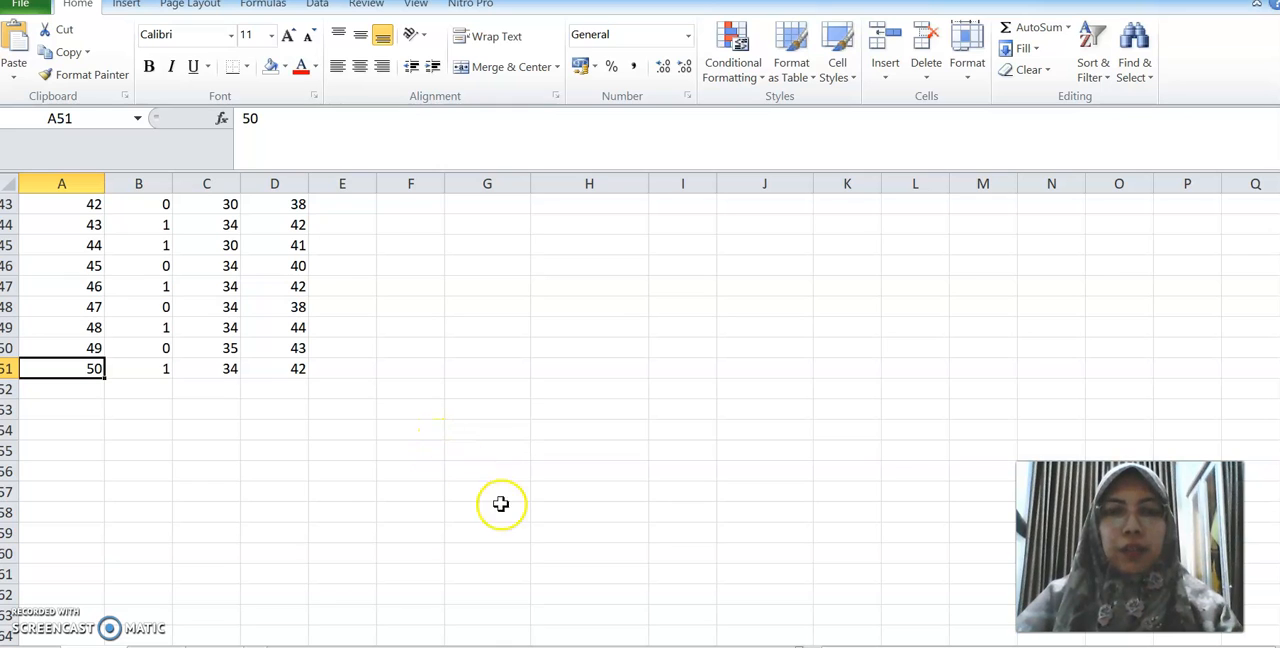
# Switch to EViews and create a new unstructured/undated workfile with 50 observations
pyautogui.click(576, 646)
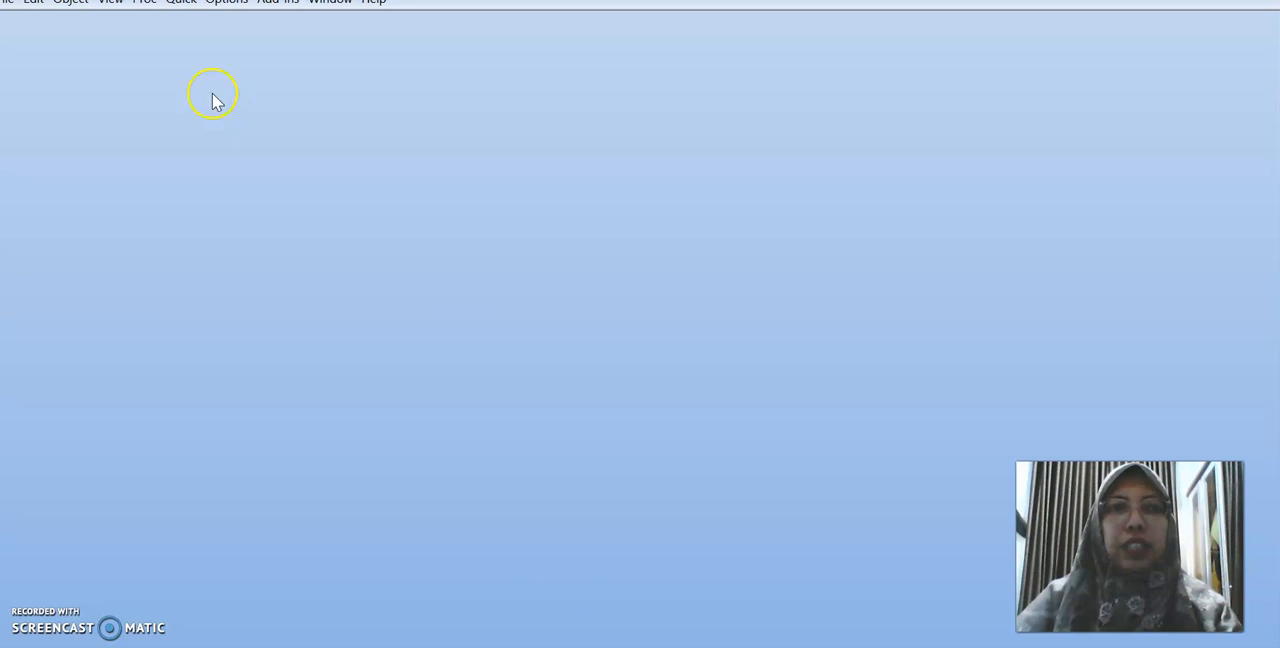
pyautogui.click(8, 2)
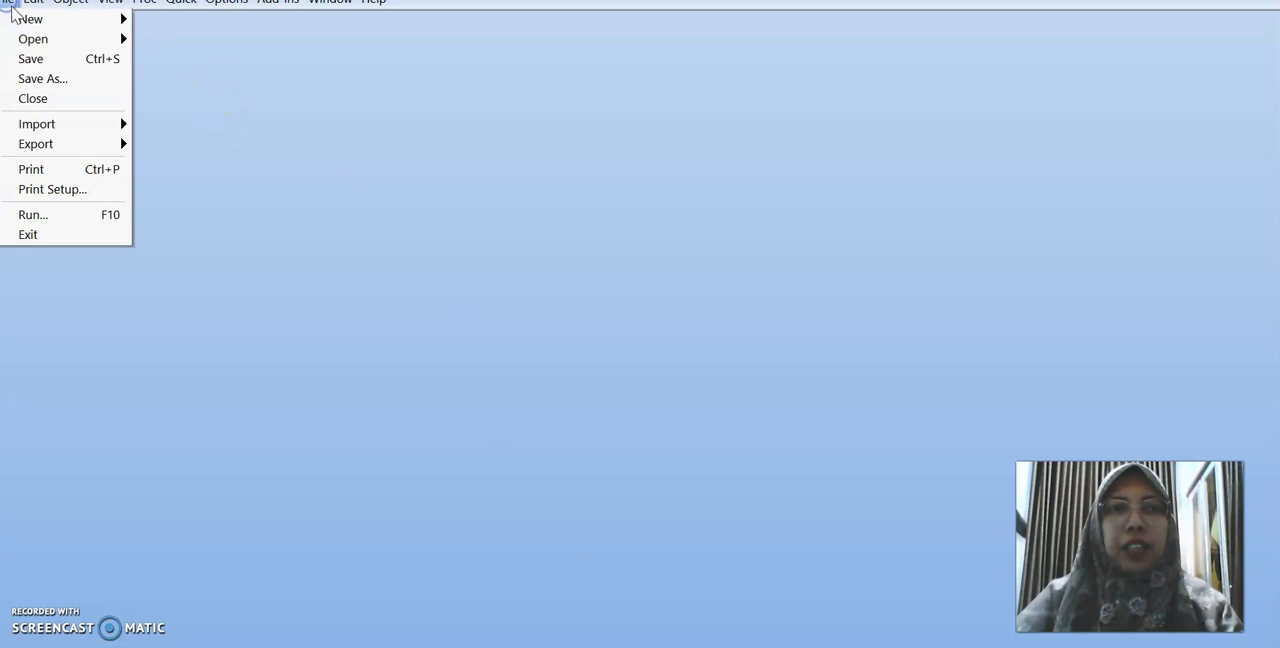
pyautogui.moveTo(30, 19)
pyautogui.click(190, 19)
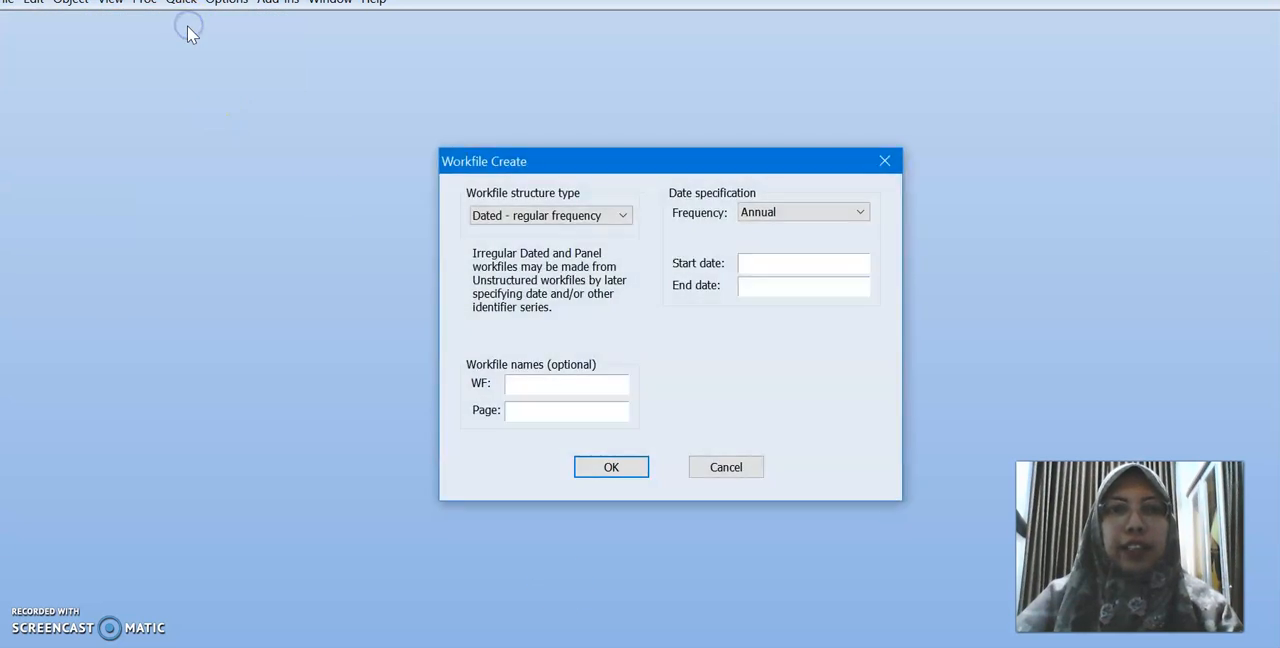
pyautogui.click(506, 224)
pyautogui.click(510, 233)
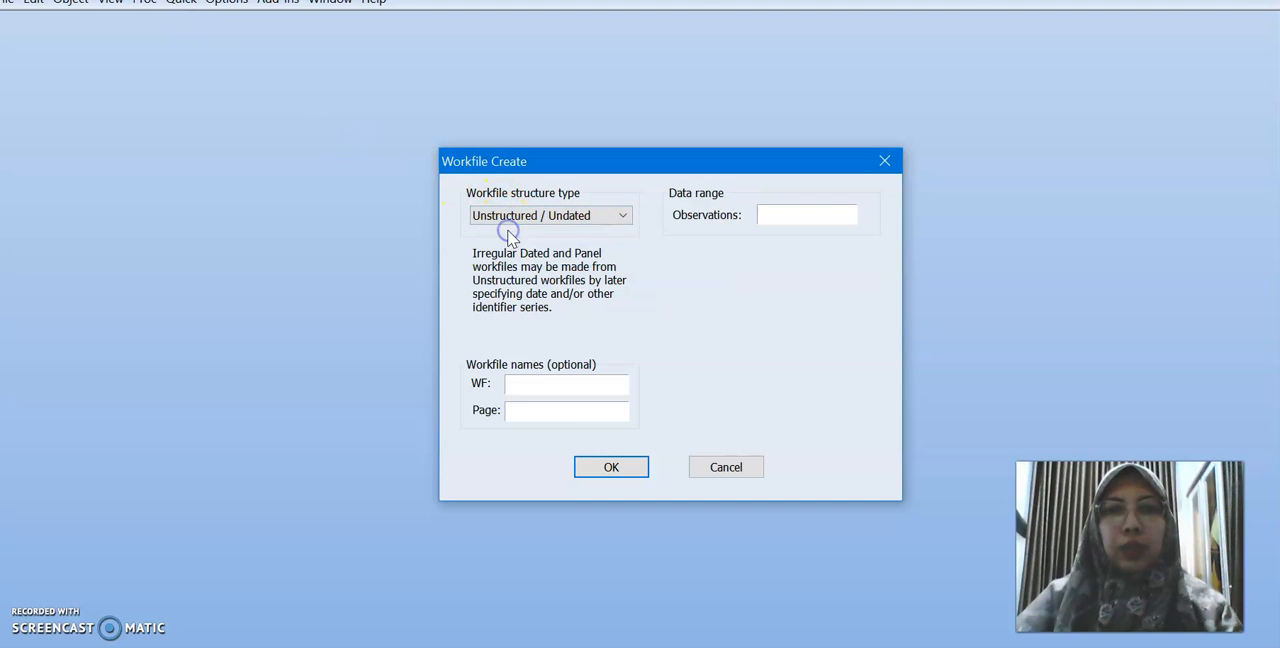
pyautogui.write('50')
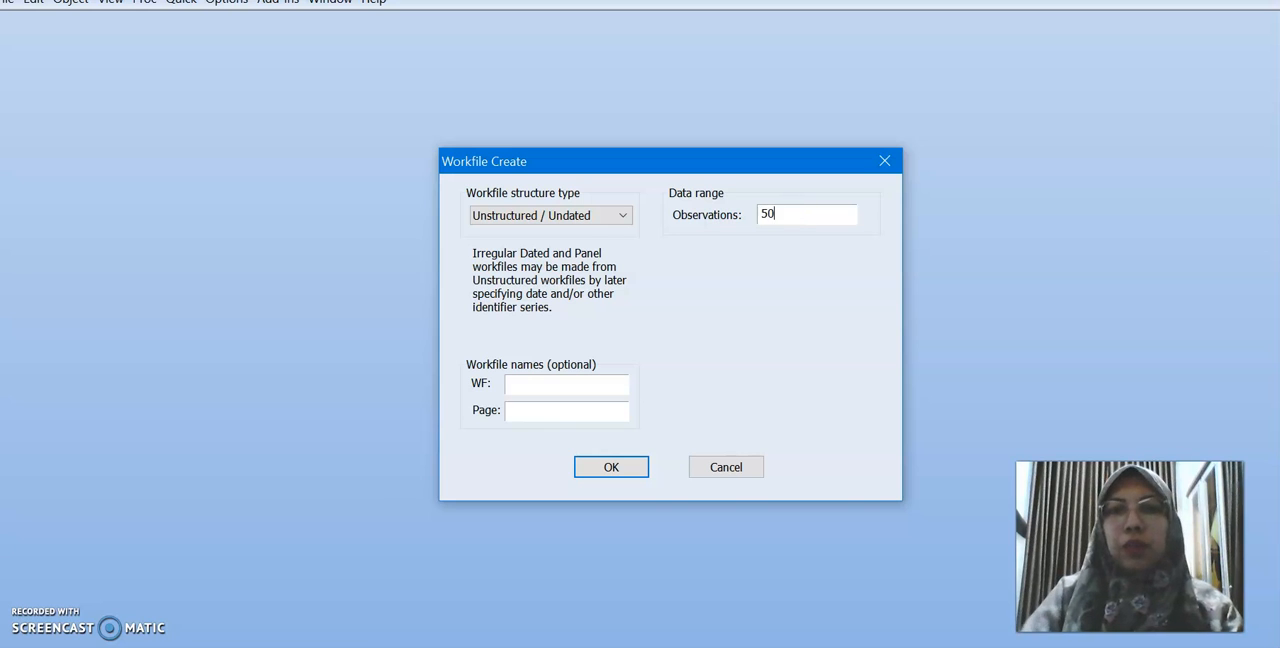
pyautogui.click(633, 471)
pyautogui.moveTo(729, 80); pyautogui.dragTo(530, 103)
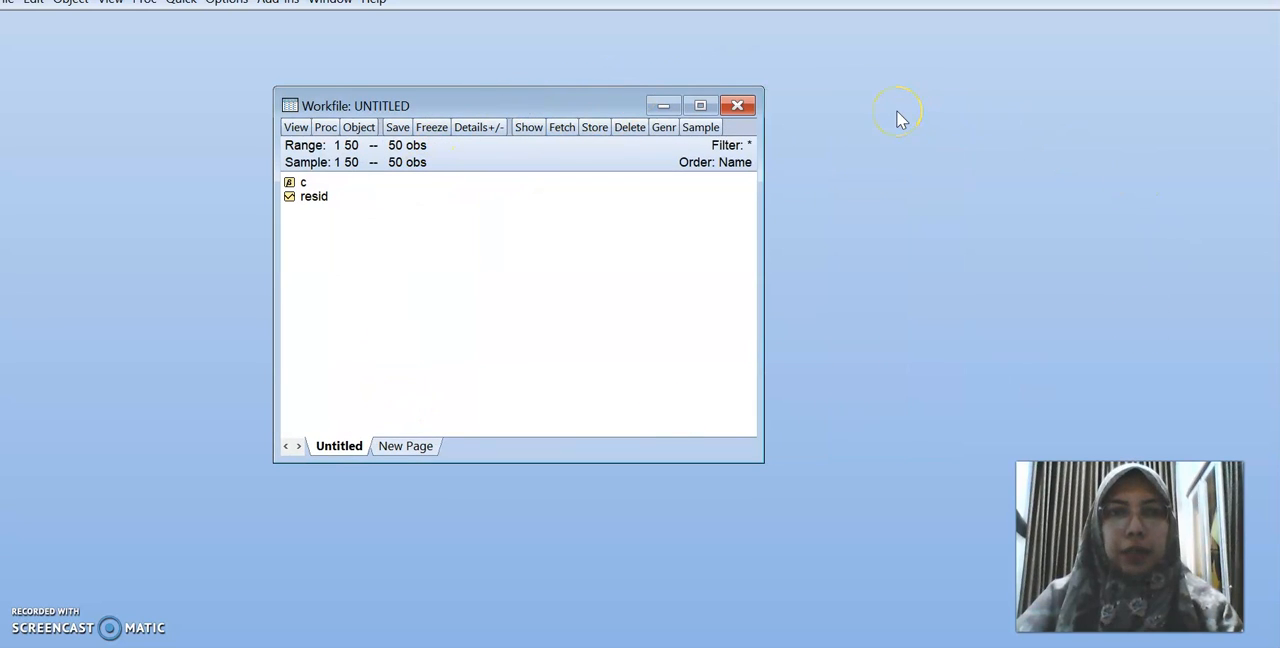
# Open an empty group for editing series, and copy the Y, x1 and x2 columns with their headers from the Excel sheet
pyautogui.click(190, 3)
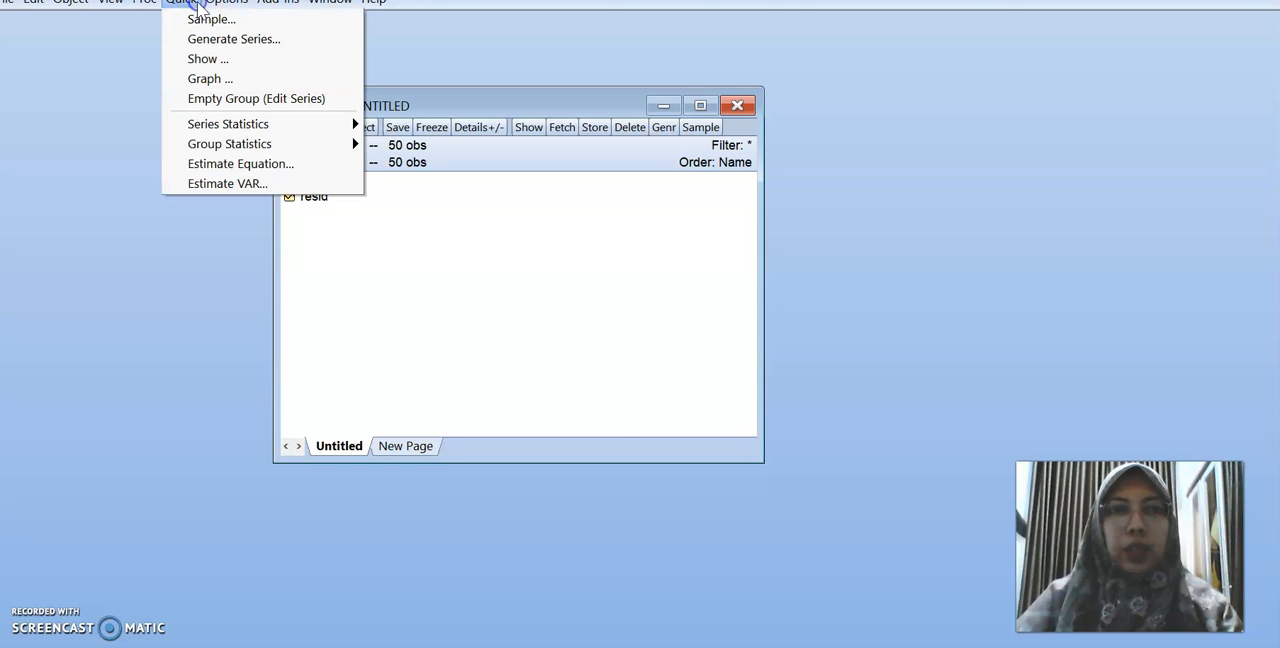
pyautogui.click(208, 100)
pyautogui.hotkey('alt', 'Tab')
pyautogui.scroll(14, 272, 416)
pyautogui.moveTo(147, 203); pyautogui.dragTo(265, 616)
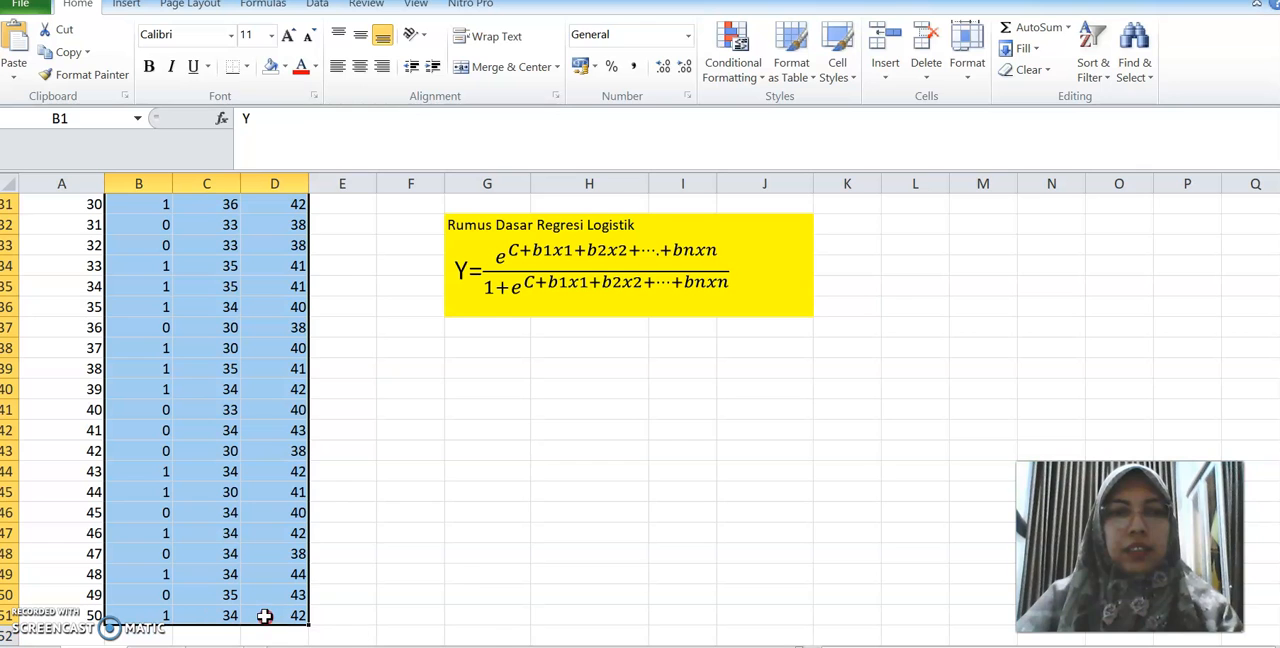
pyautogui.rightClick(265, 616)
pyautogui.click(310, 289)
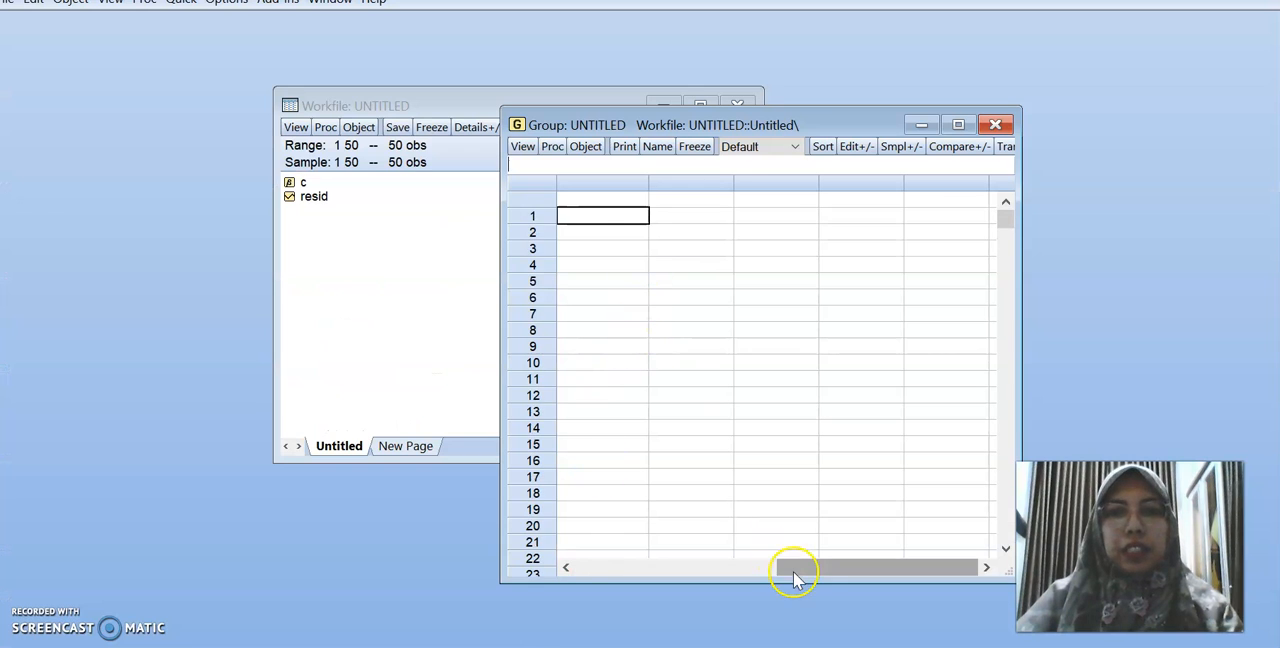
# Paste the copied Y, x1 and x2 data into the empty EViews group, starting in the series name row
pyautogui.moveTo(794, 578); pyautogui.dragTo(631, 551)
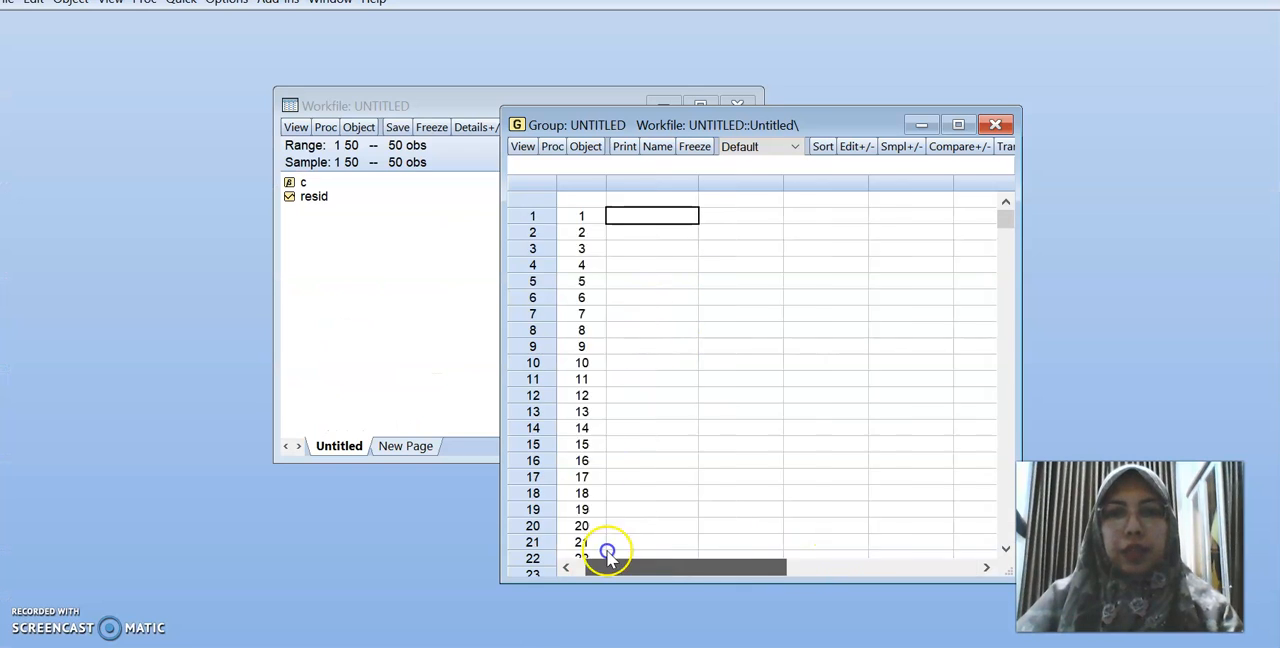
pyautogui.click(650, 201)
pyautogui.rightClick(650, 201)
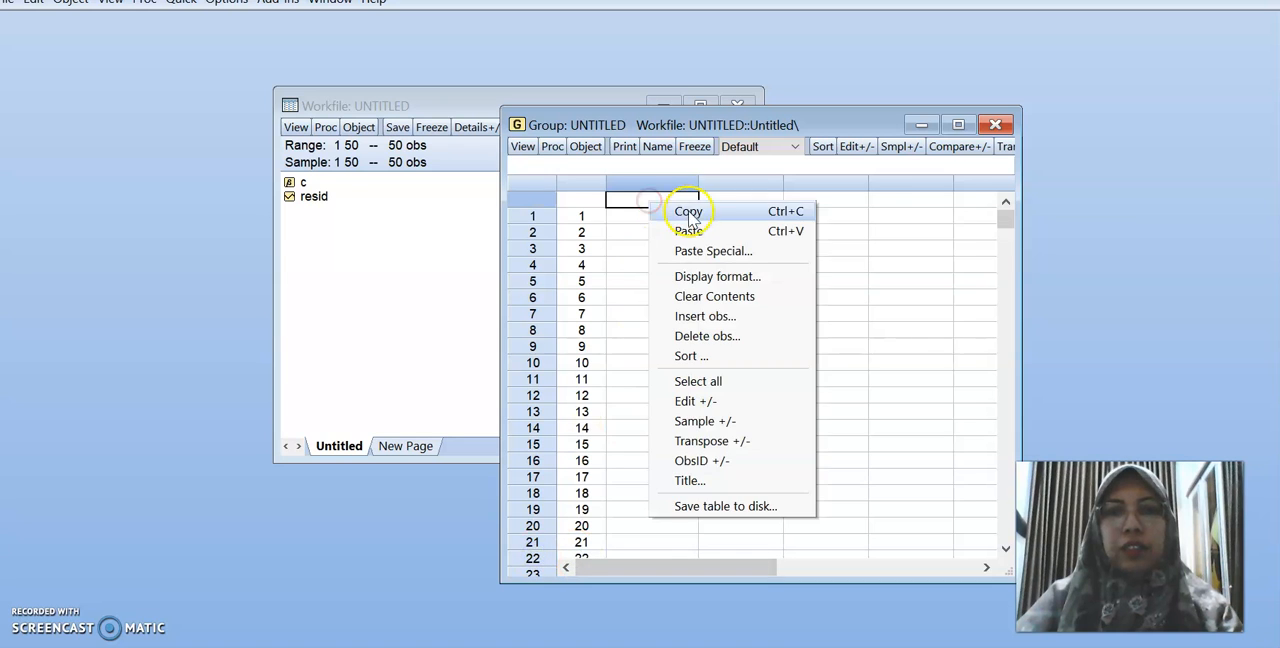
pyautogui.click(689, 231)
pyautogui.moveTo(683, 133); pyautogui.dragTo(618, 98)
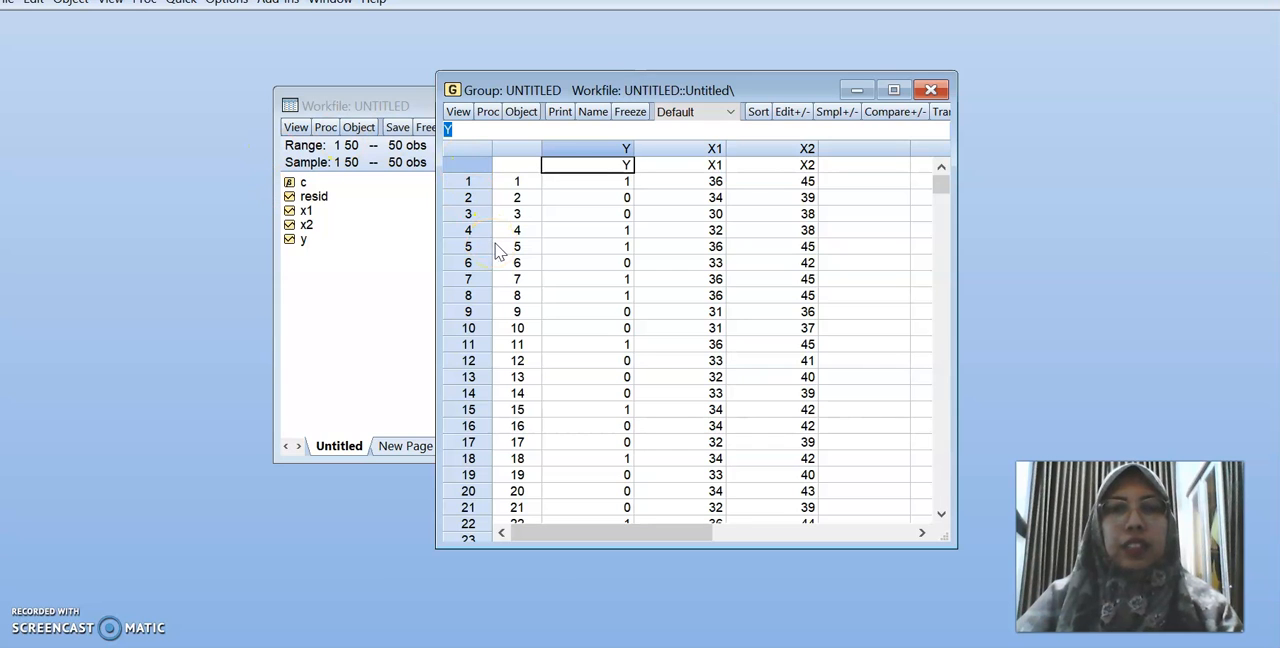
# Estimate an equation from the group as y c x1 x2, using the BINARY method with Logit over sample 1 50
pyautogui.click(490, 112)
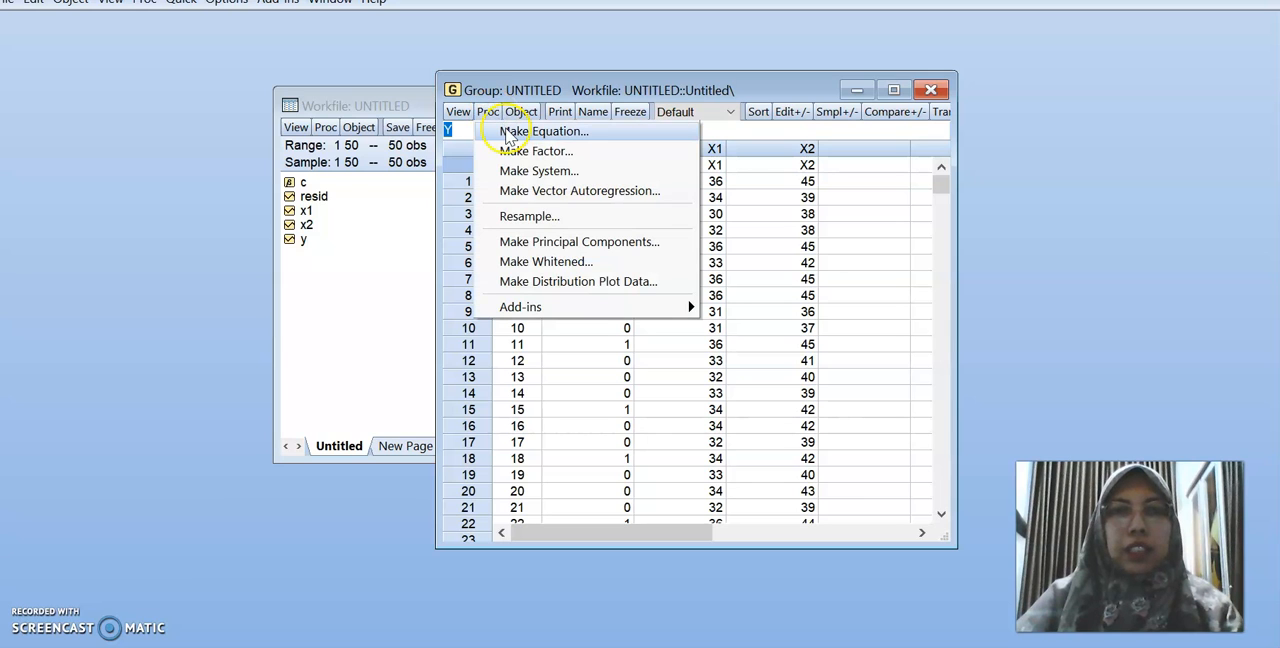
pyautogui.click(507, 134)
pyautogui.click(509, 242)
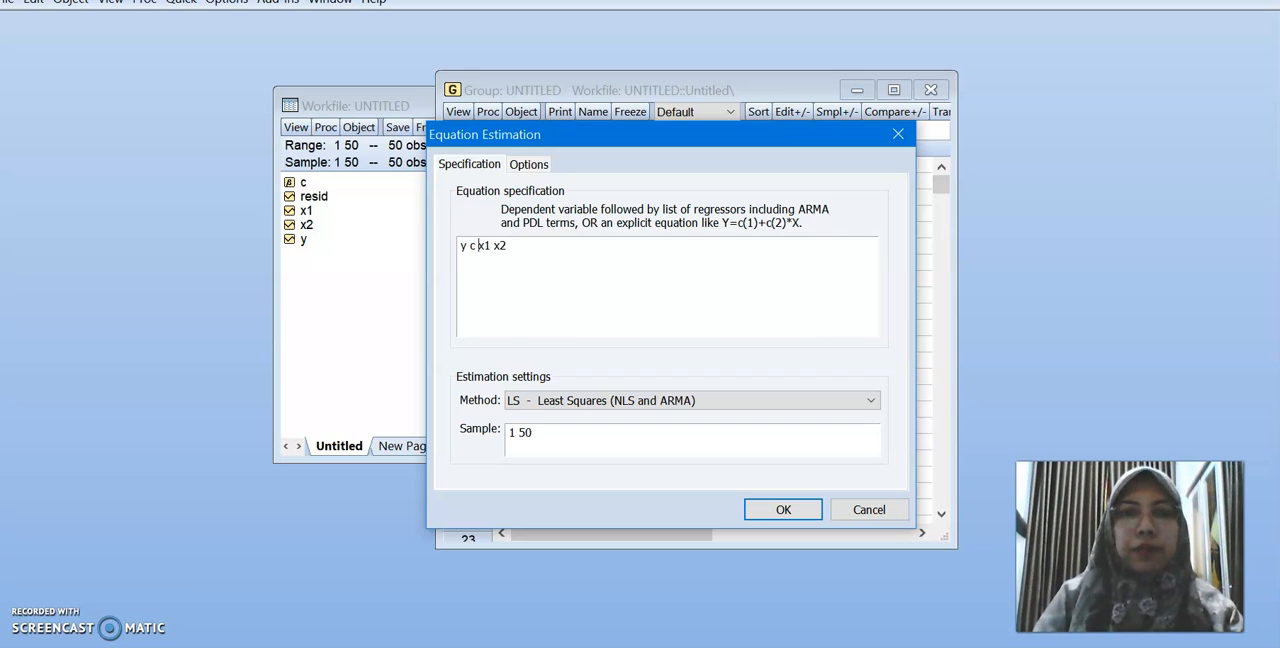
pyautogui.click(523, 408)
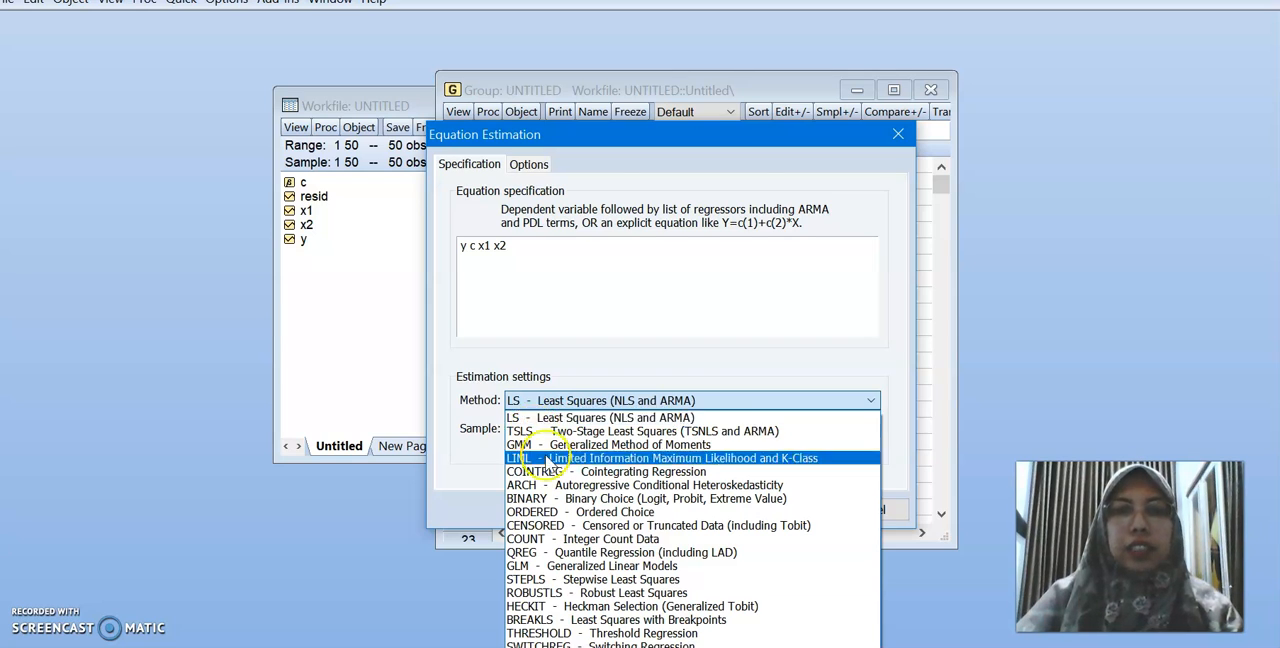
pyautogui.click(563, 498)
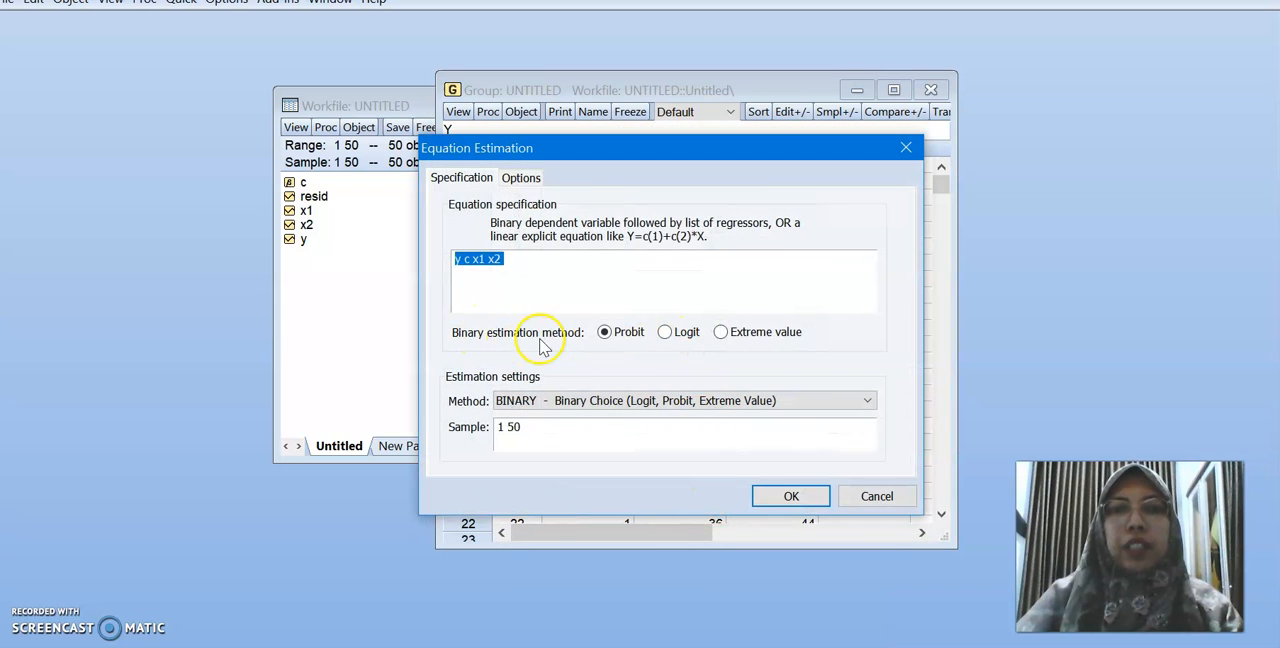
pyautogui.click(673, 336)
pyautogui.click(789, 500)
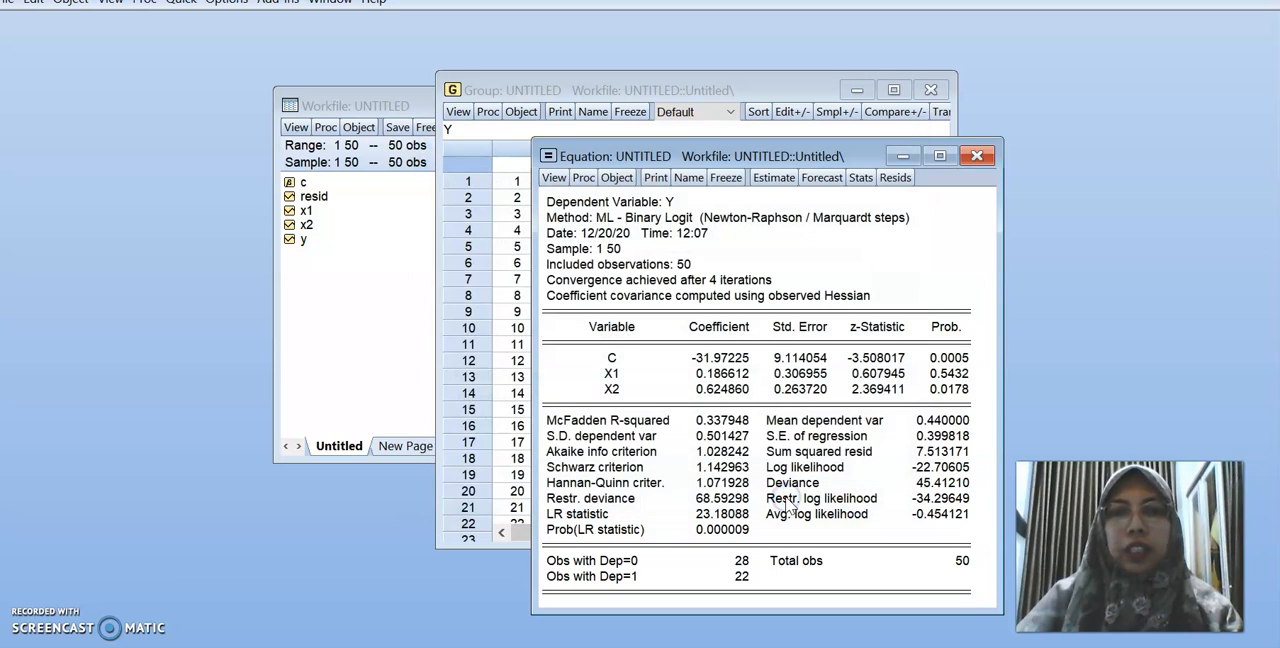
pyautogui.click(717, 156)
pyautogui.moveTo(717, 155); pyautogui.dragTo(652, 53)
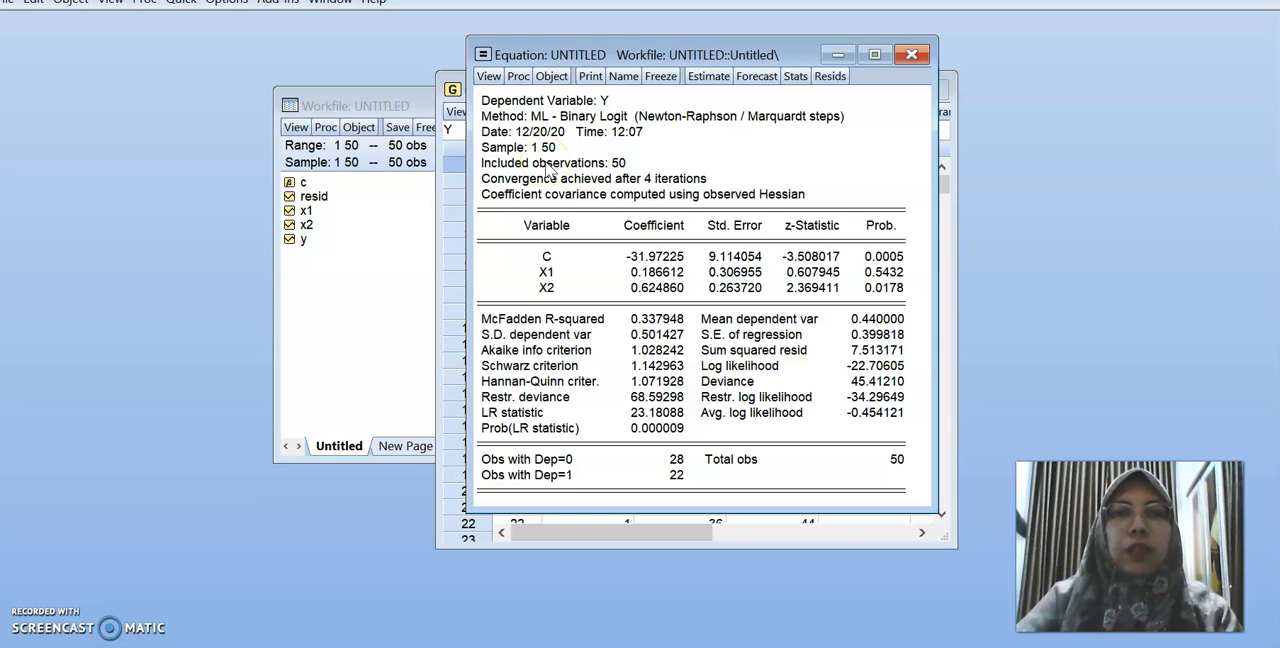
# Run the Hosmer-Lemeshow goodness-of-fit test on the logit equation, grouping by 10 quantiles with randomized ties
pyautogui.click(489, 78)
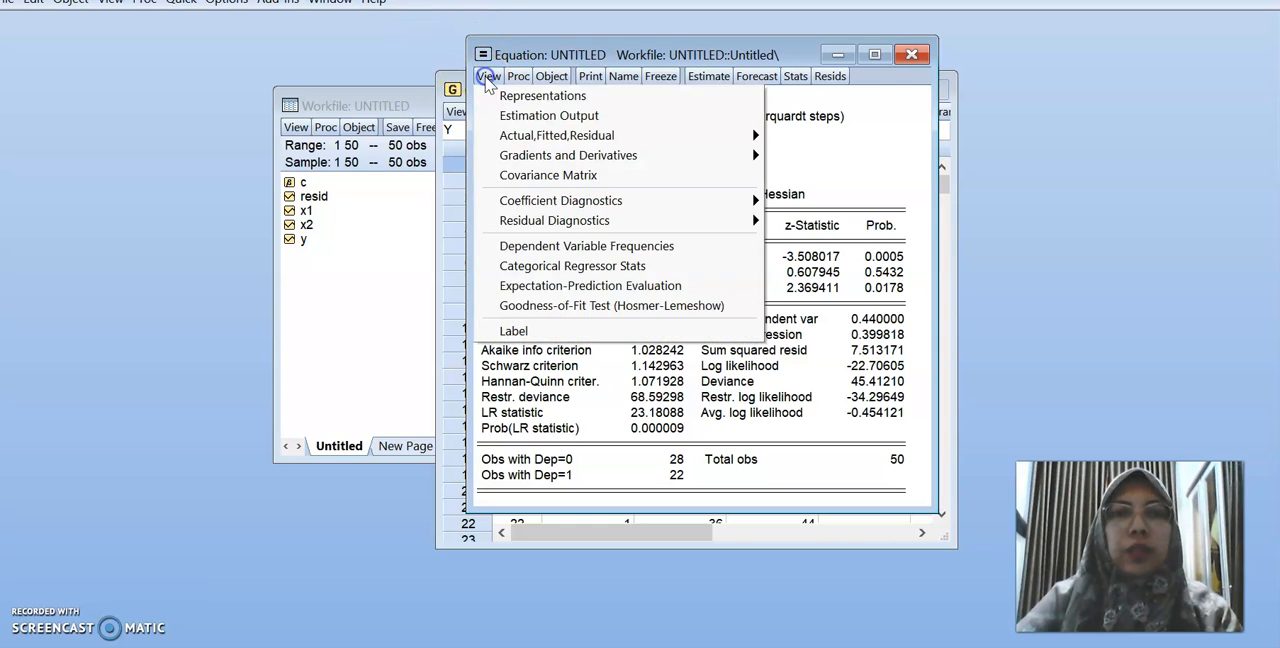
pyautogui.click(557, 308)
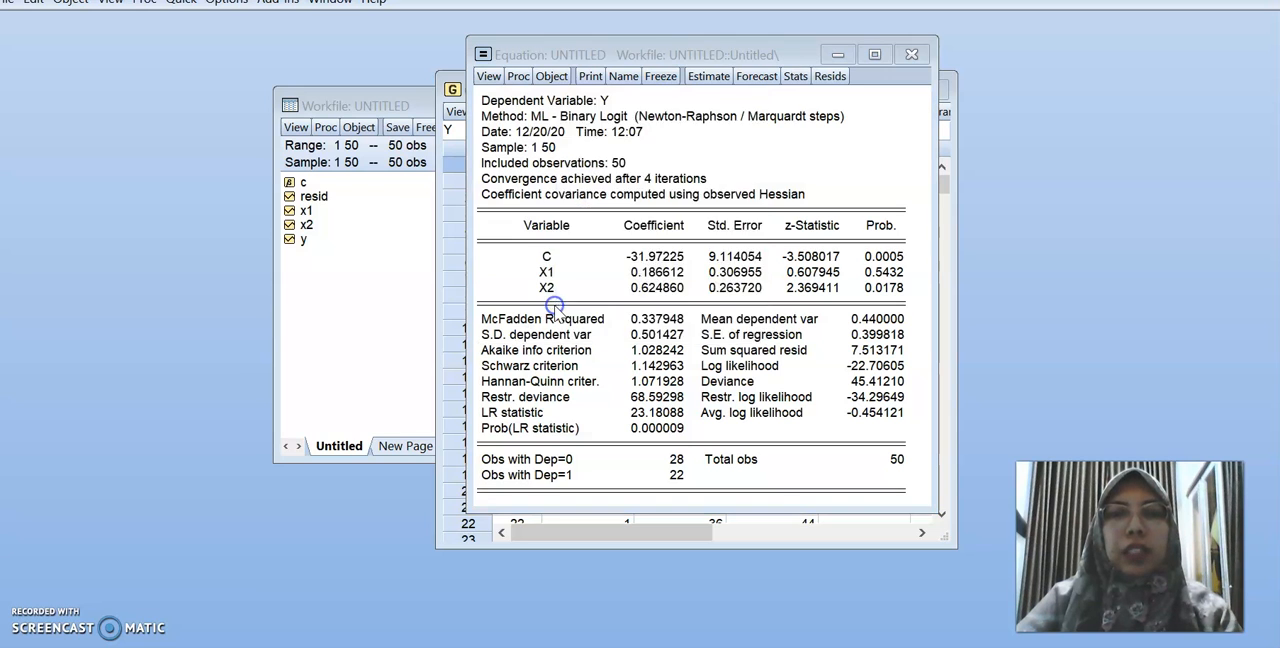
pyautogui.click(651, 412)
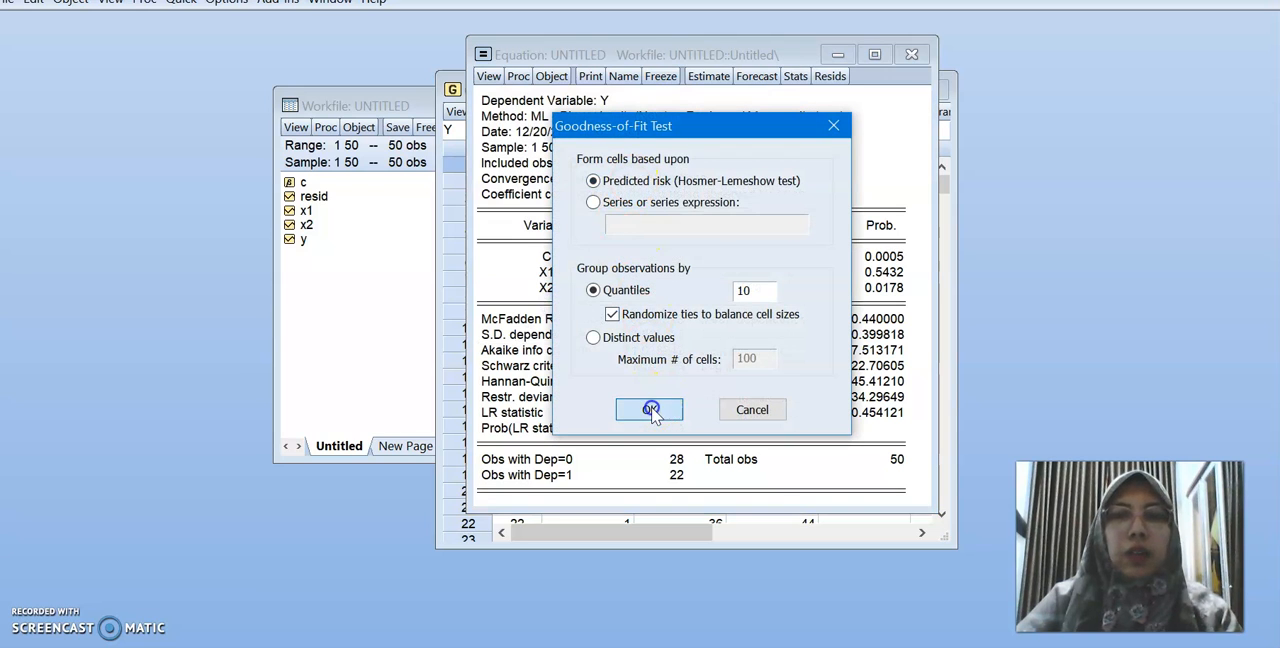
pyautogui.moveTo(662, 56); pyautogui.dragTo(546, 68)
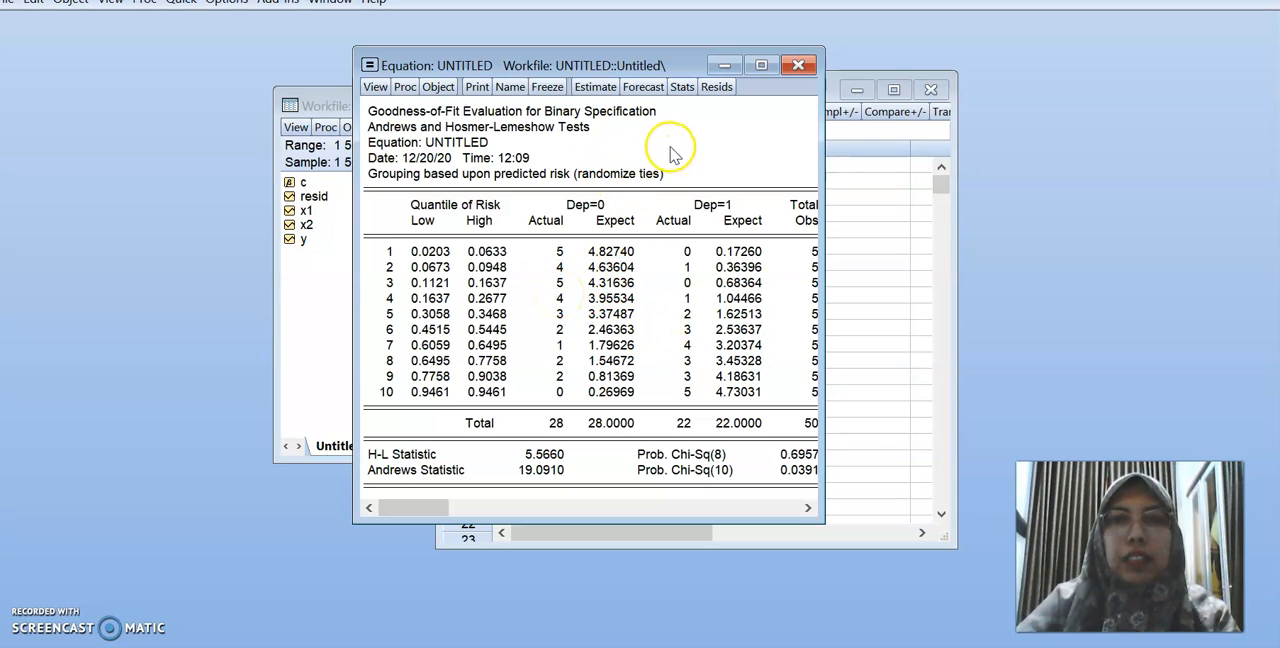
# Re-estimate the binary logit equation y c x1 x2 and copy its coefficient table as text with numbers as displayed
pyautogui.click(600, 89)
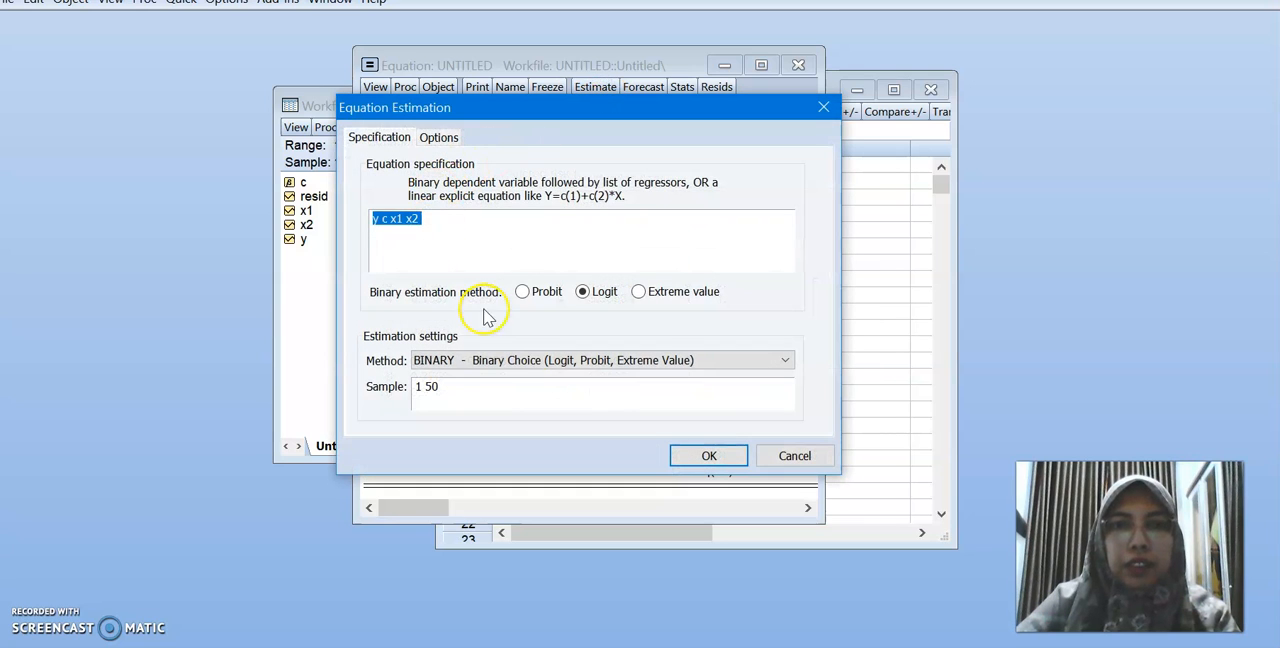
pyautogui.click(707, 456)
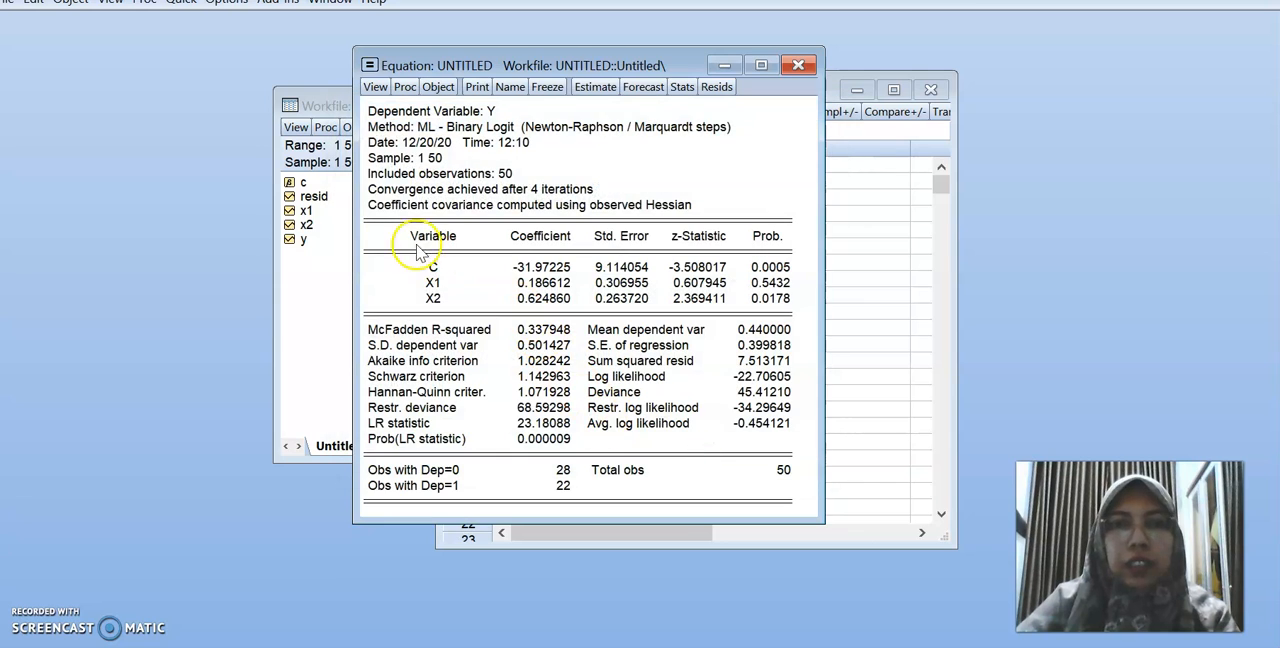
pyautogui.moveTo(370, 213); pyautogui.dragTo(795, 314)
pyautogui.rightClick(637, 281)
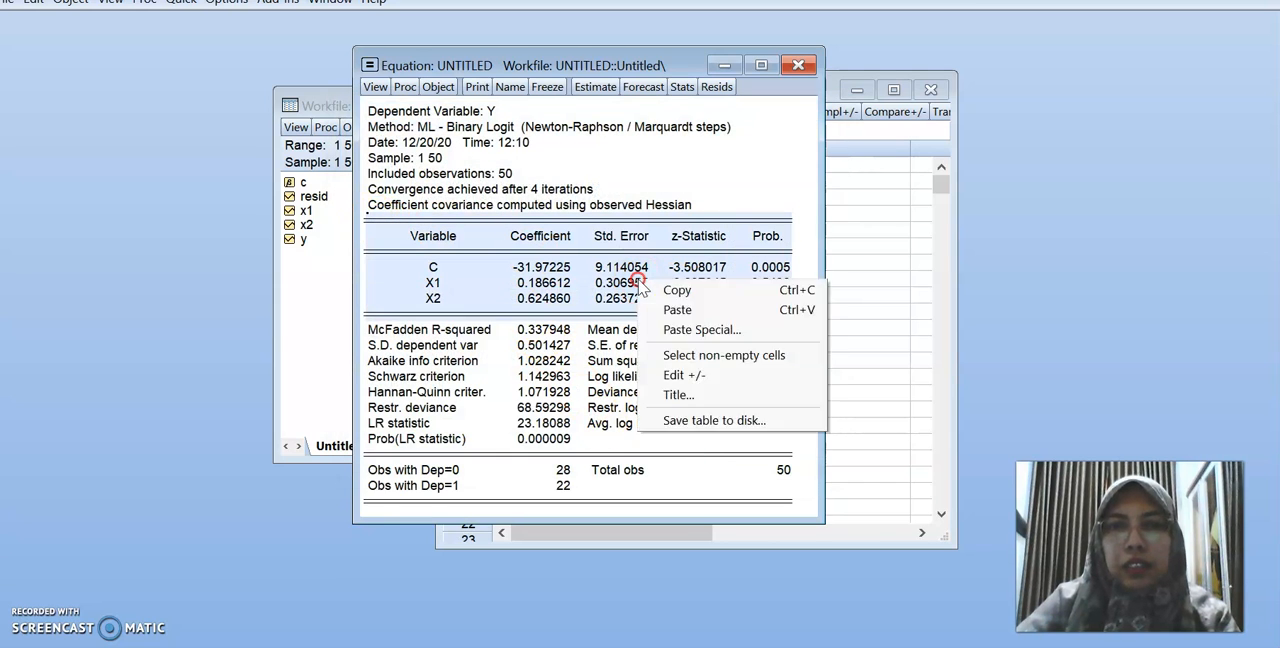
pyautogui.click(667, 291)
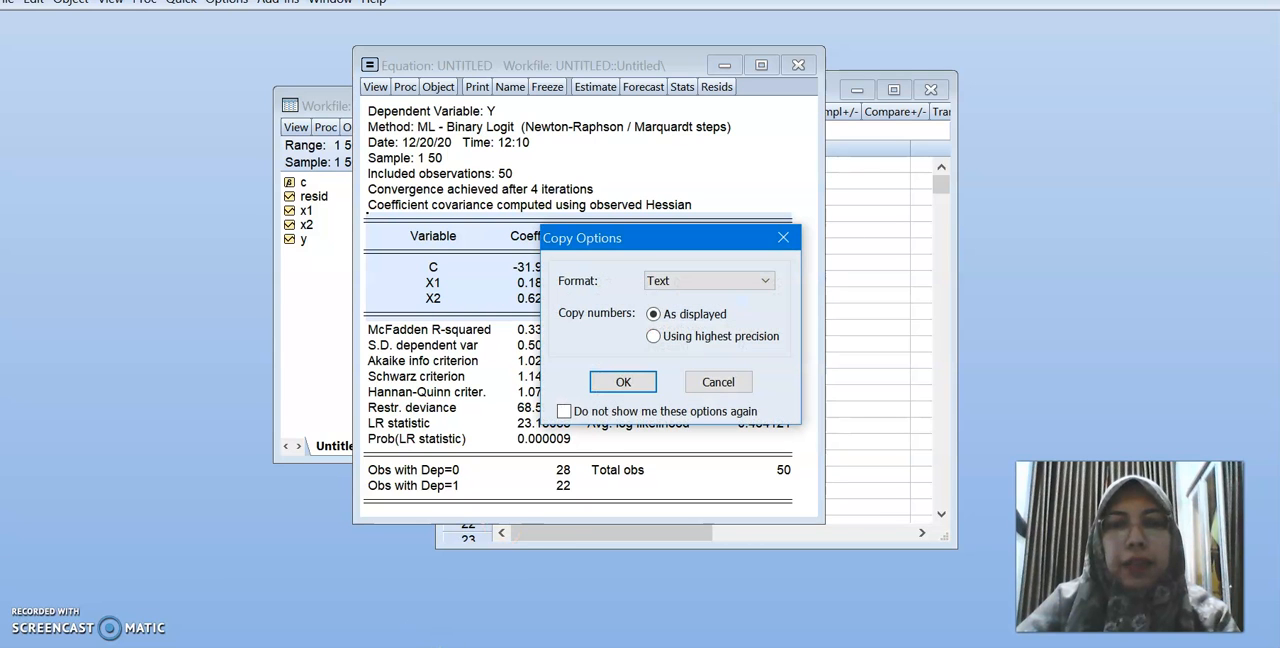
pyautogui.click(622, 380)
pyautogui.hotkey('alt', 'Tab')
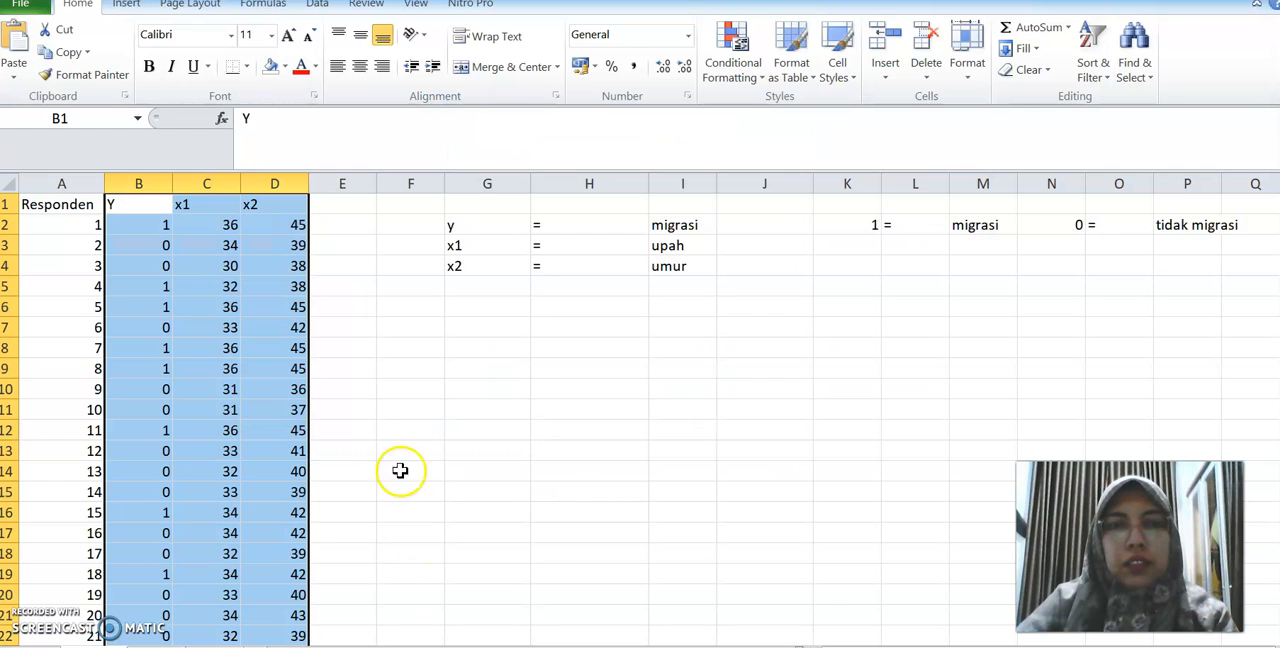
pyautogui.rightClick(452, 307)
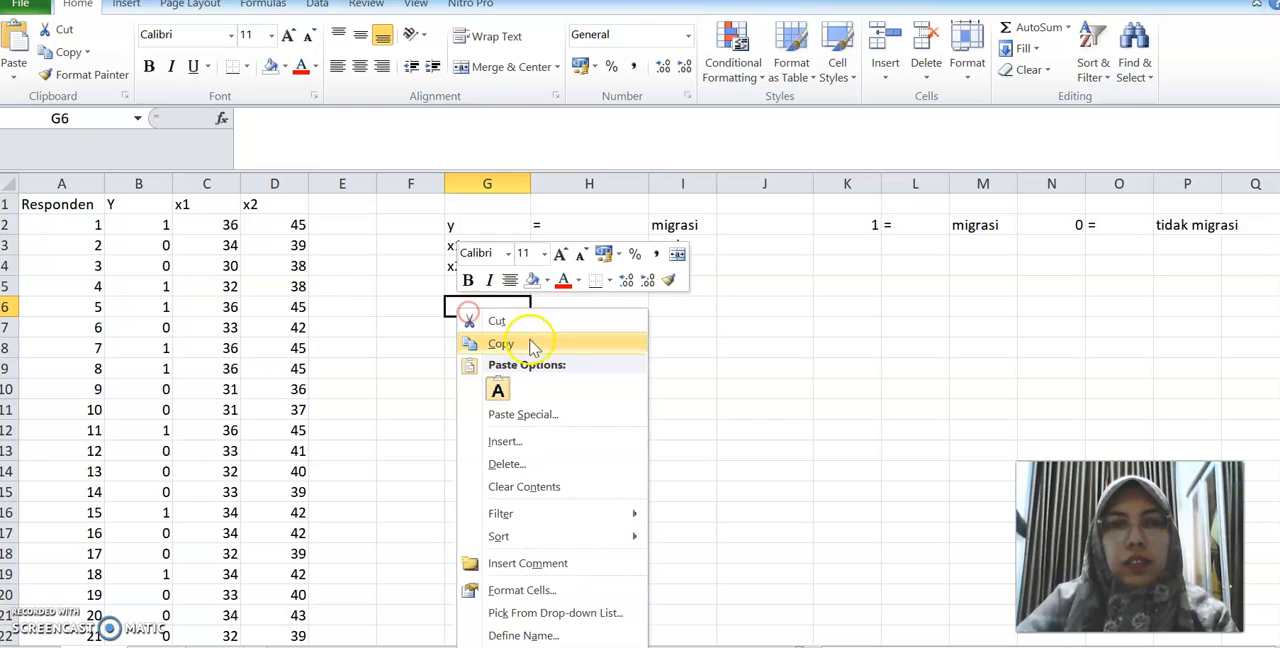
pyautogui.click(531, 345)
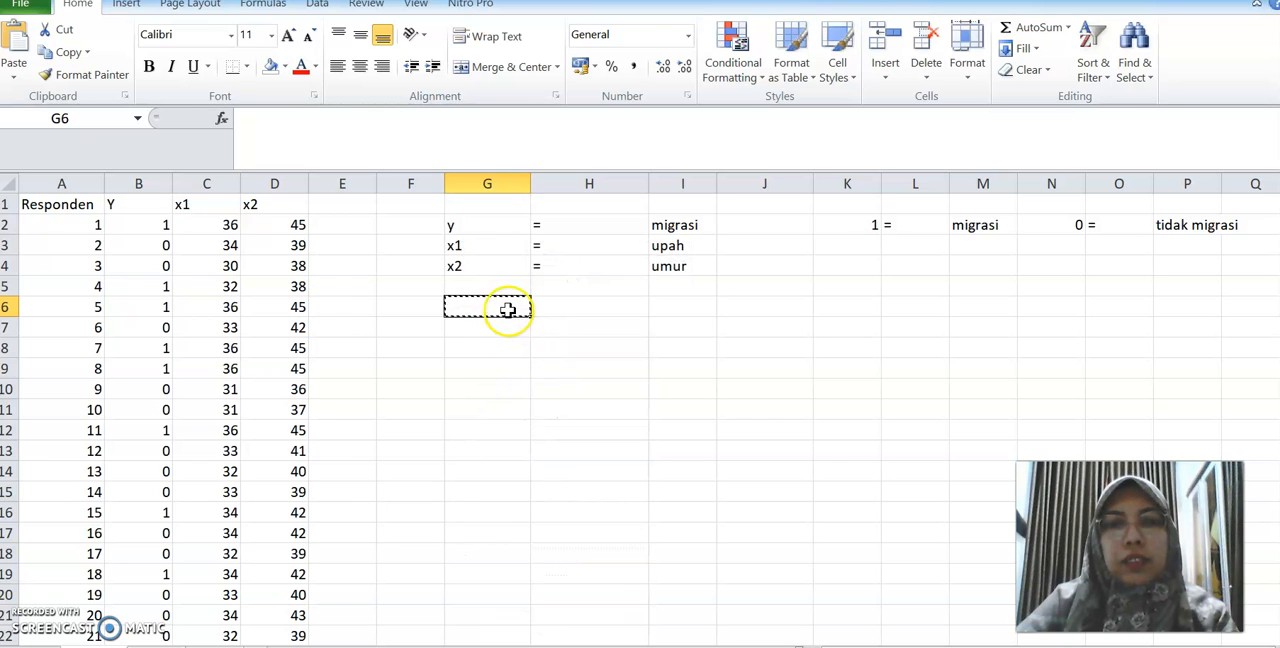
pyautogui.rightClick(503, 351)
# Copy the logit coefficient table from EViews again as text with displayed numbers, and return to the Excel sheet
pyautogui.hotkey('alt', 'Tab')
pyautogui.rightClick(519, 270)
pyautogui.click(545, 281)
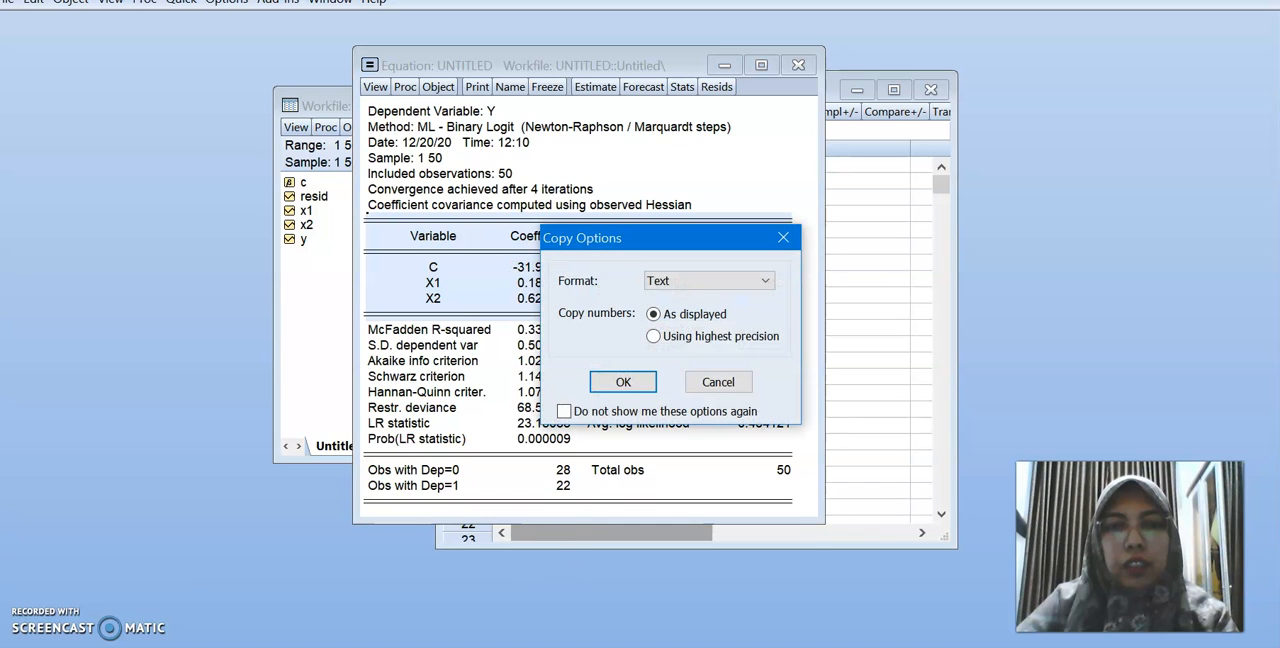
pyautogui.click(615, 384)
pyautogui.hotkey('alt', 'Tab')
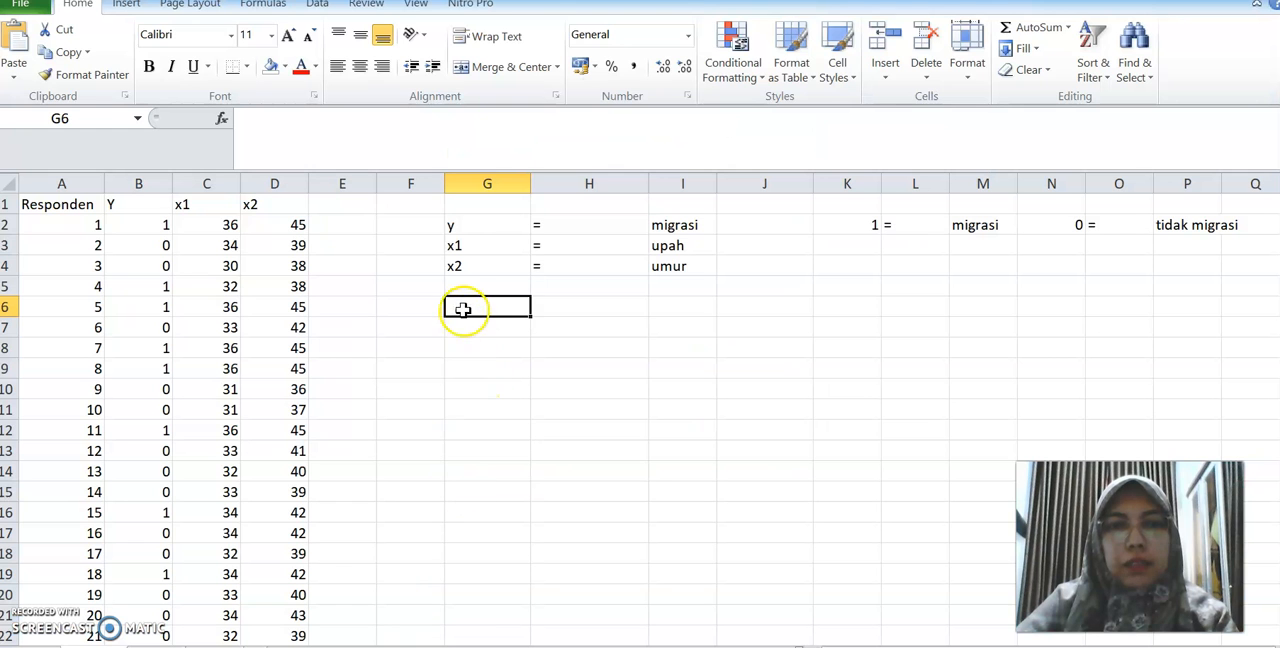
# Paste the copied coefficient table as text only into the sheet starting at cell G6
pyautogui.rightClick(463, 315)
pyautogui.click(507, 386)
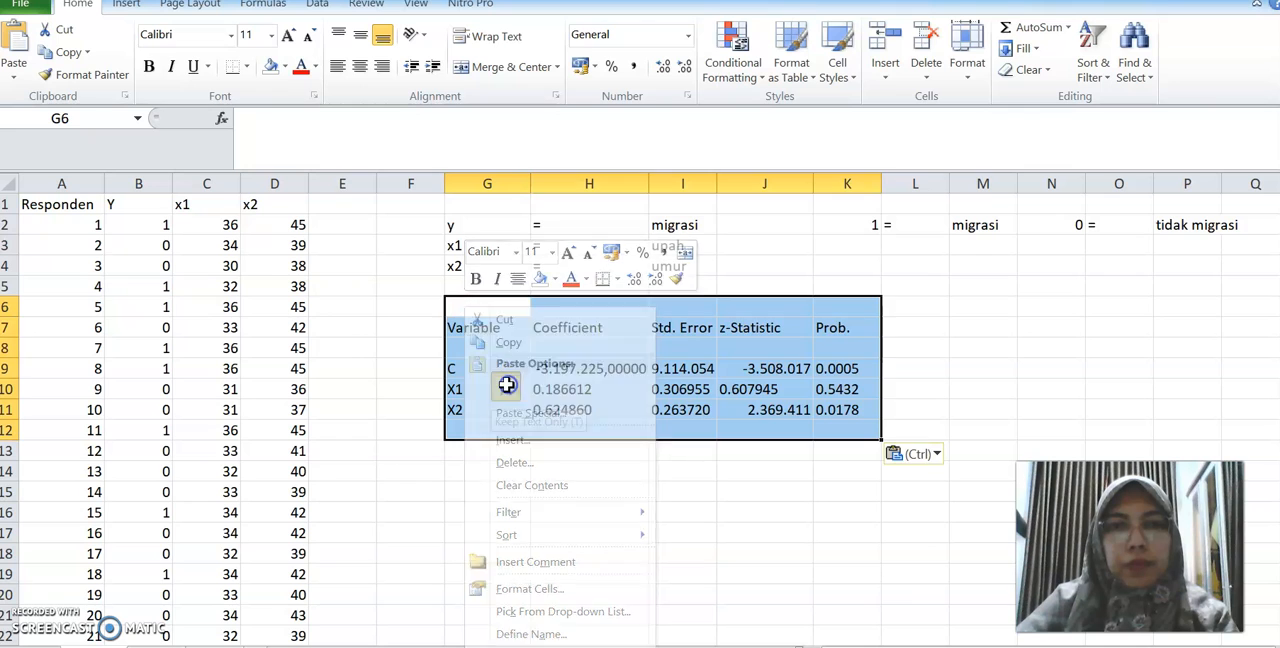
pyautogui.click(571, 572)
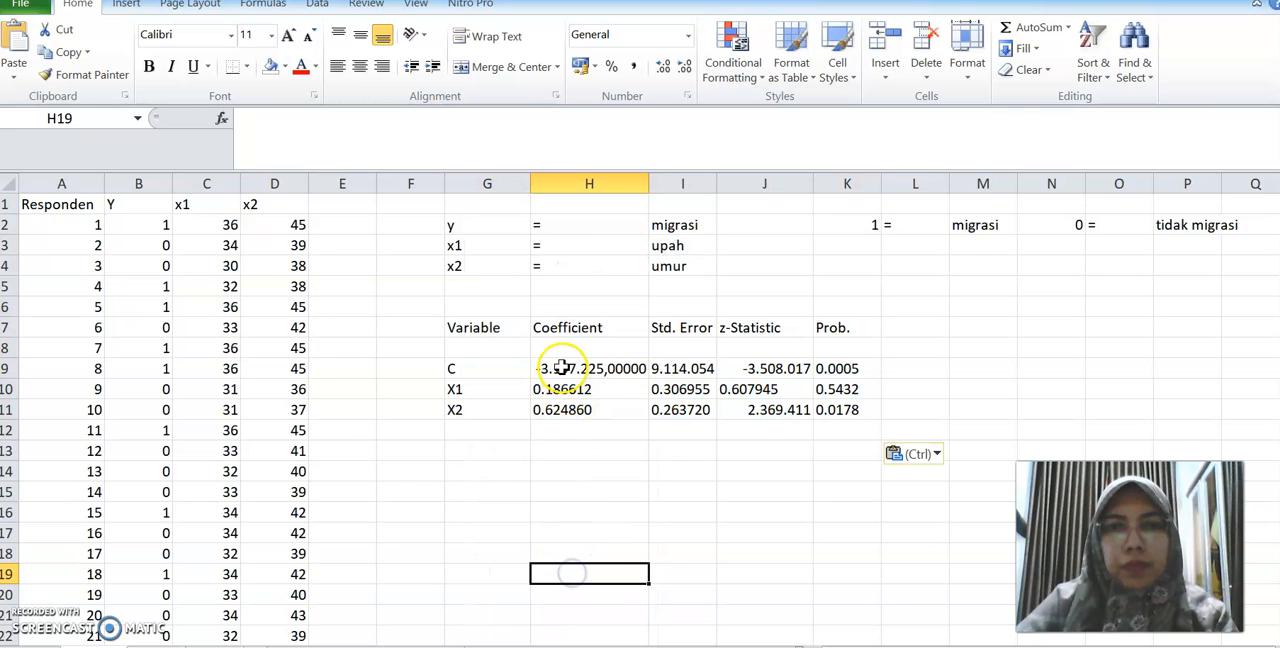
# Turn off the thousands separator in the number format of the C coefficient in cell H9
pyautogui.click(562, 368)
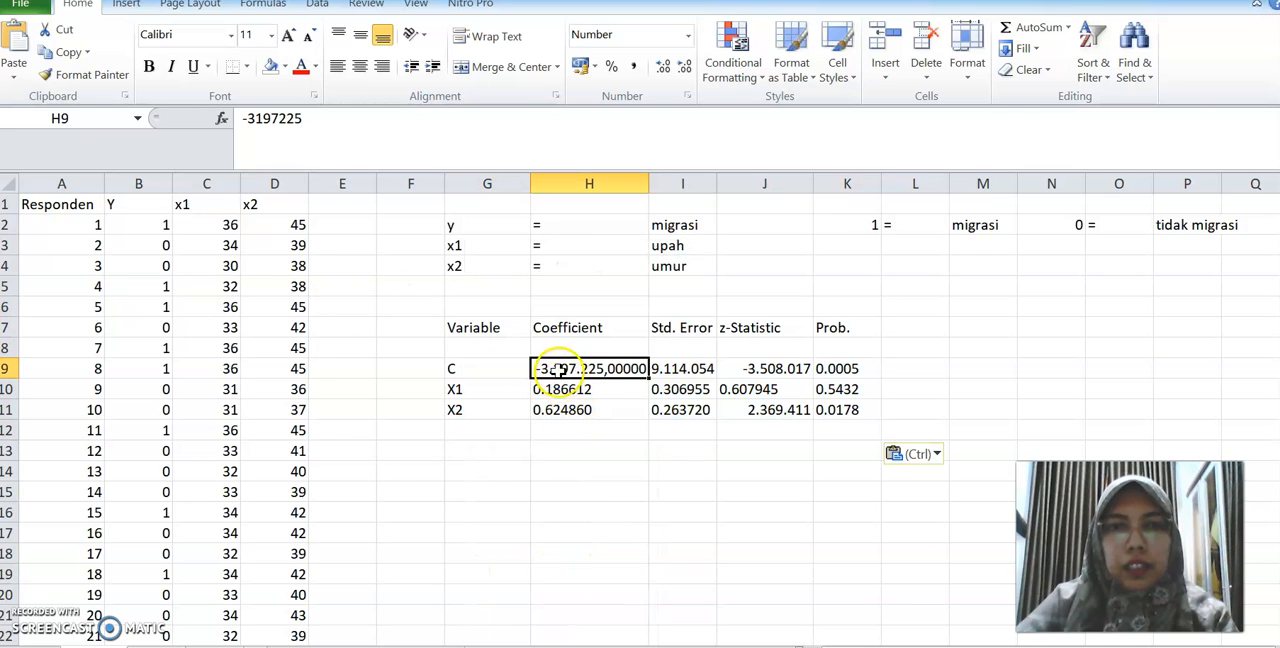
pyautogui.rightClick(560, 372)
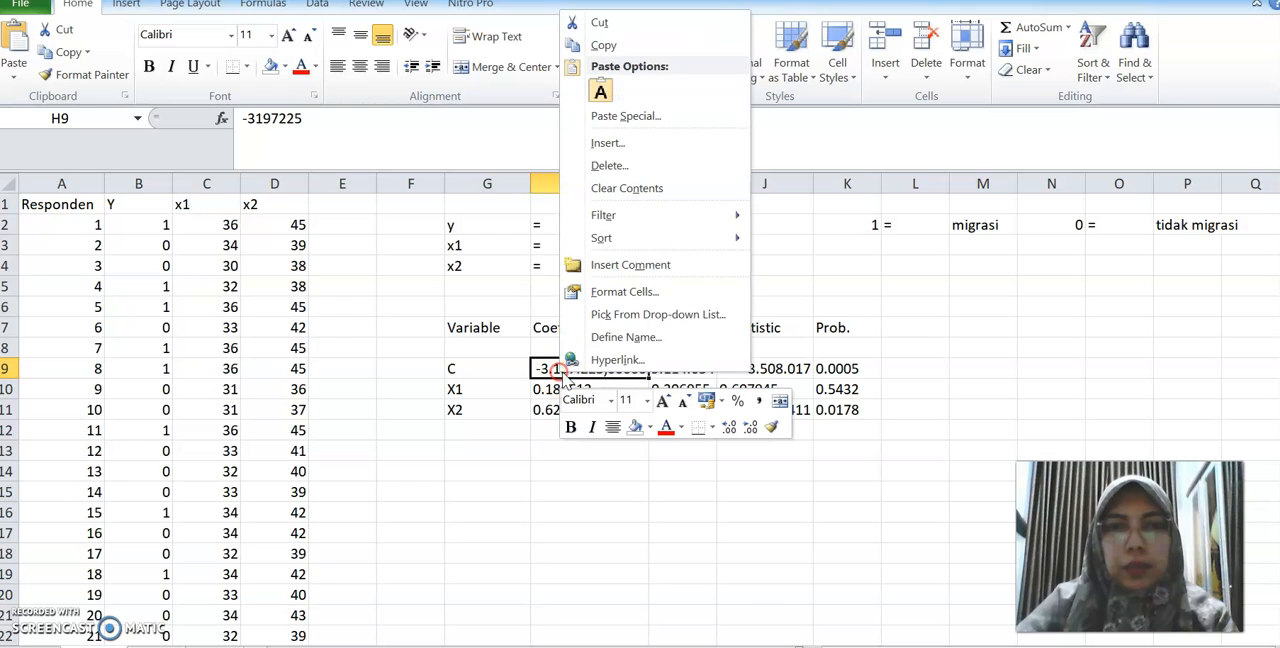
pyautogui.click(624, 292)
pyautogui.click(659, 180)
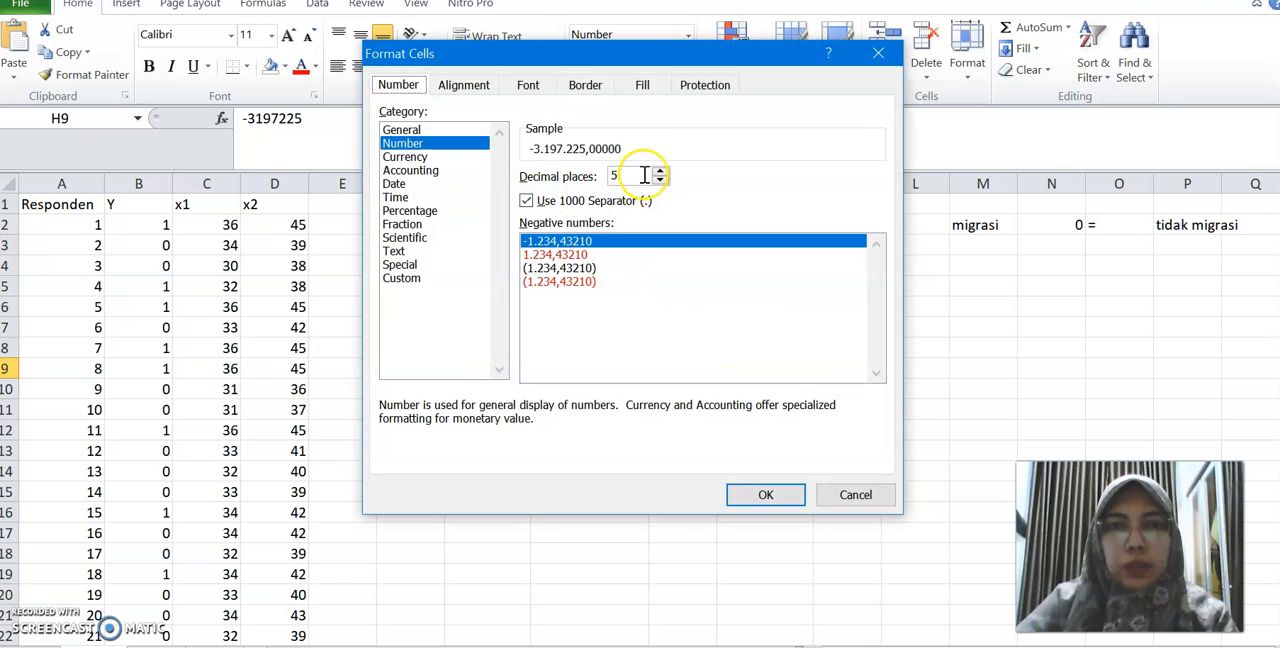
pyautogui.click(526, 200)
pyautogui.click(762, 494)
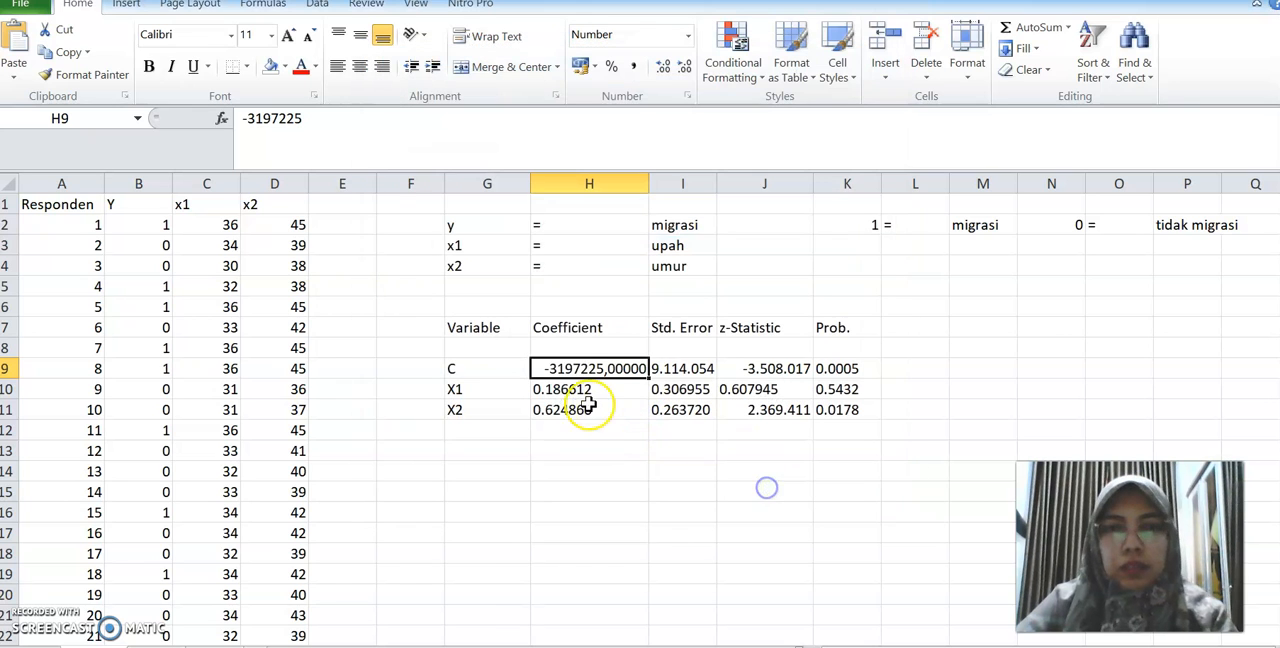
# Correct the coefficients in H9:H11 with decimal commas to -31,97225 for C, 0,186612 for X1 and 0,624860 for X2
pyautogui.click(263, 118)
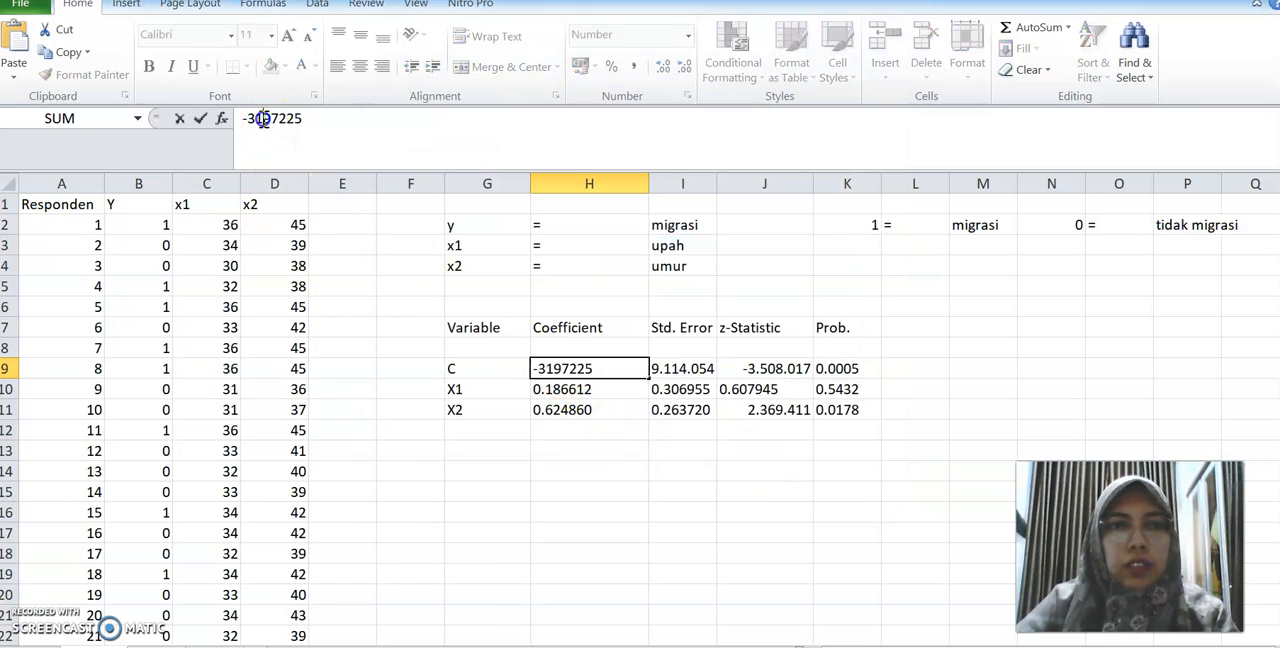
pyautogui.write(',')
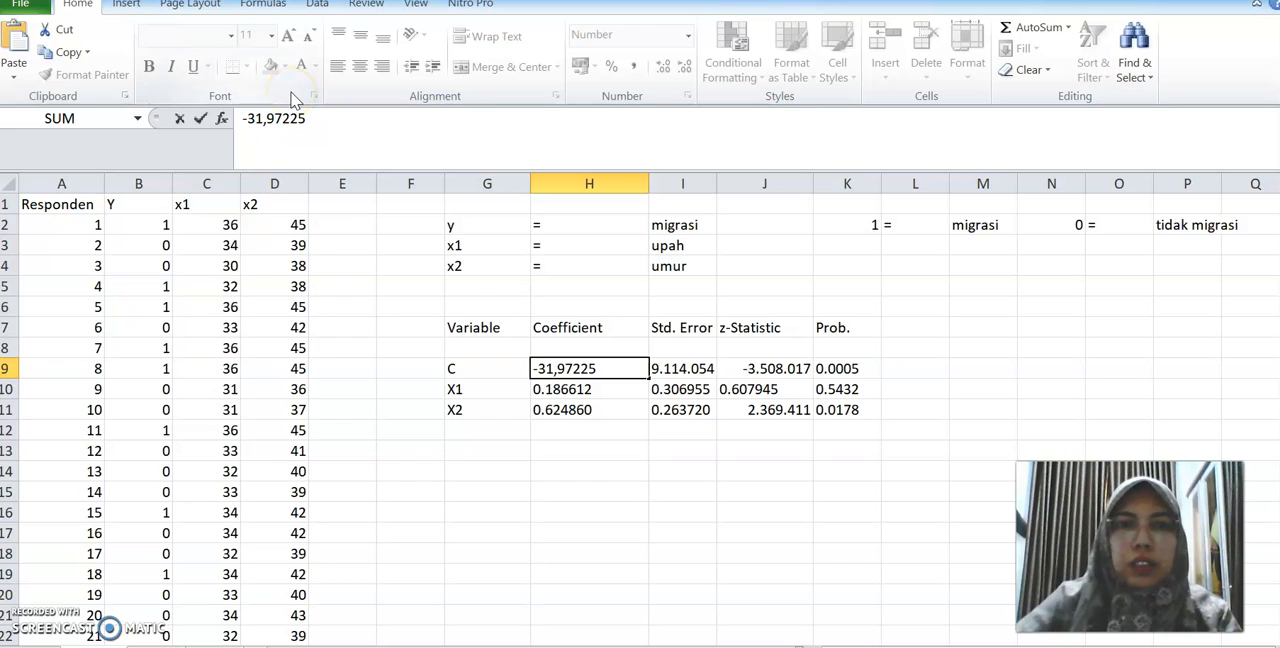
pyautogui.click(556, 392)
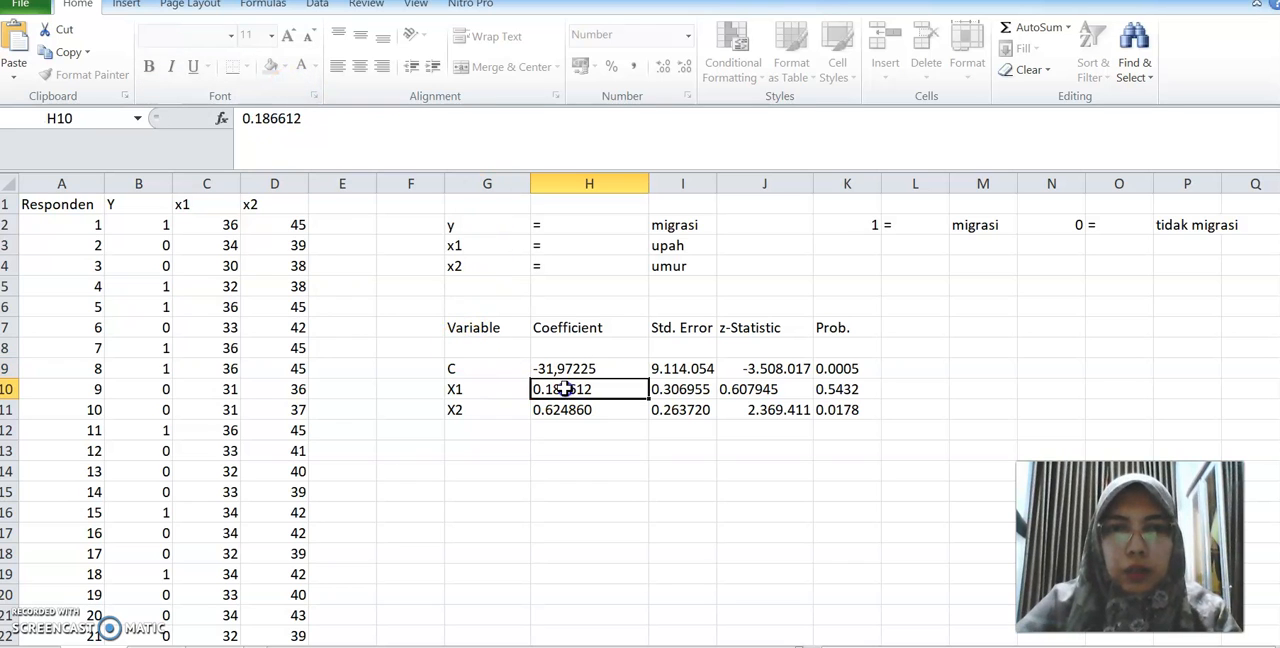
pyautogui.click(258, 118)
pyautogui.press('BackSpace')
pyautogui.write(',')
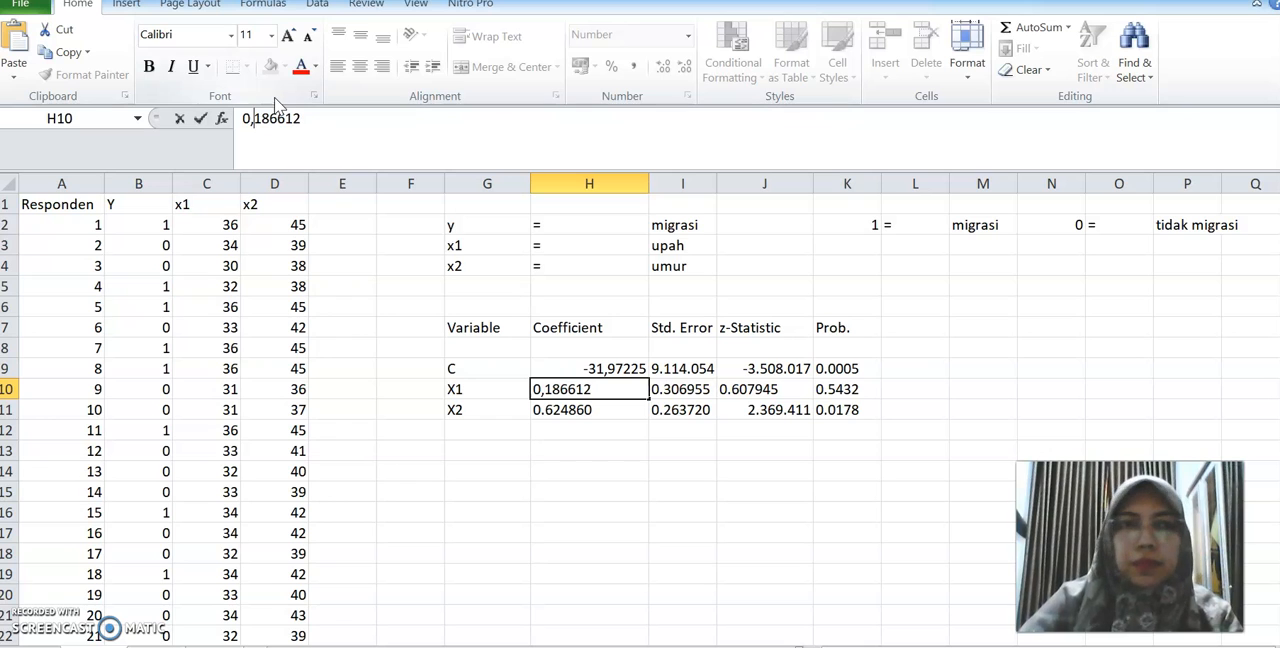
pyautogui.click(548, 406)
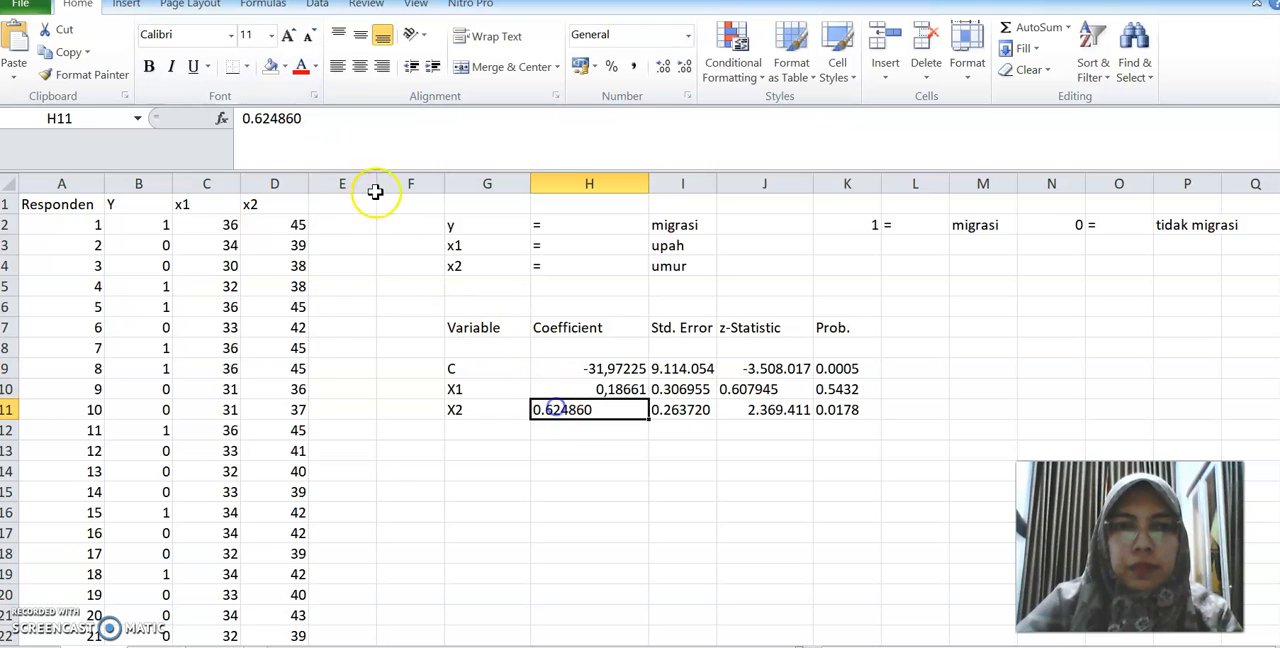
pyautogui.click(258, 120)
pyautogui.press('BackSpace')
pyautogui.write(',')
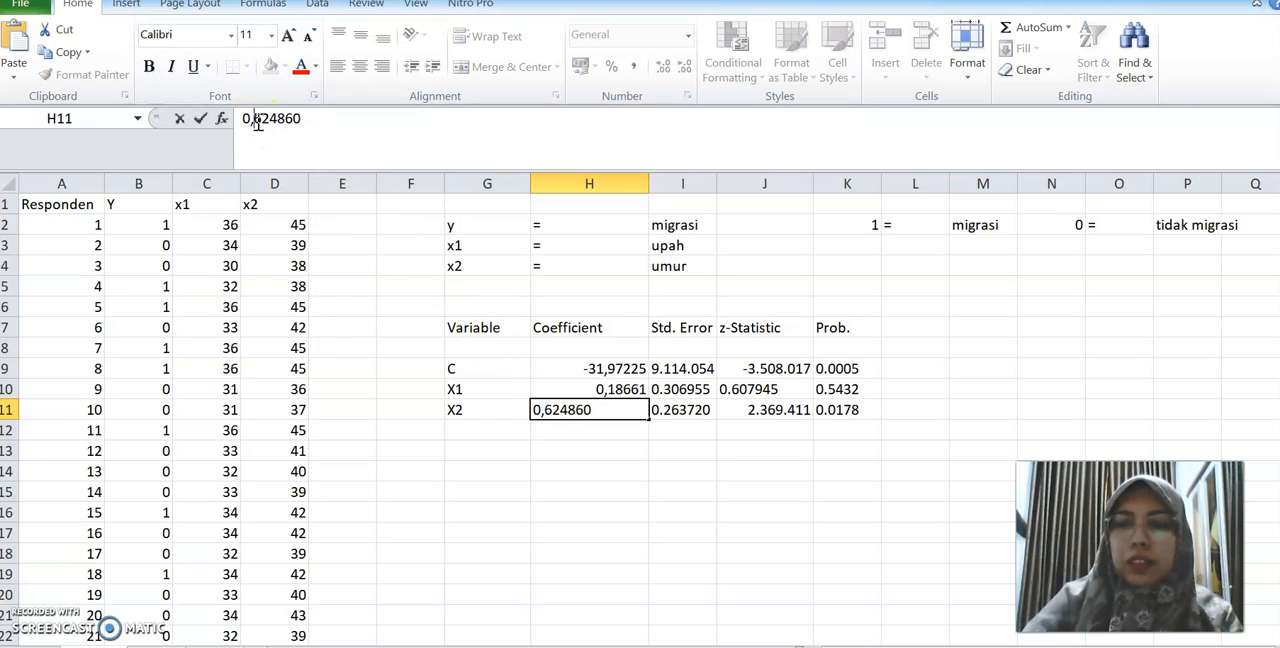
pyautogui.press('Return')
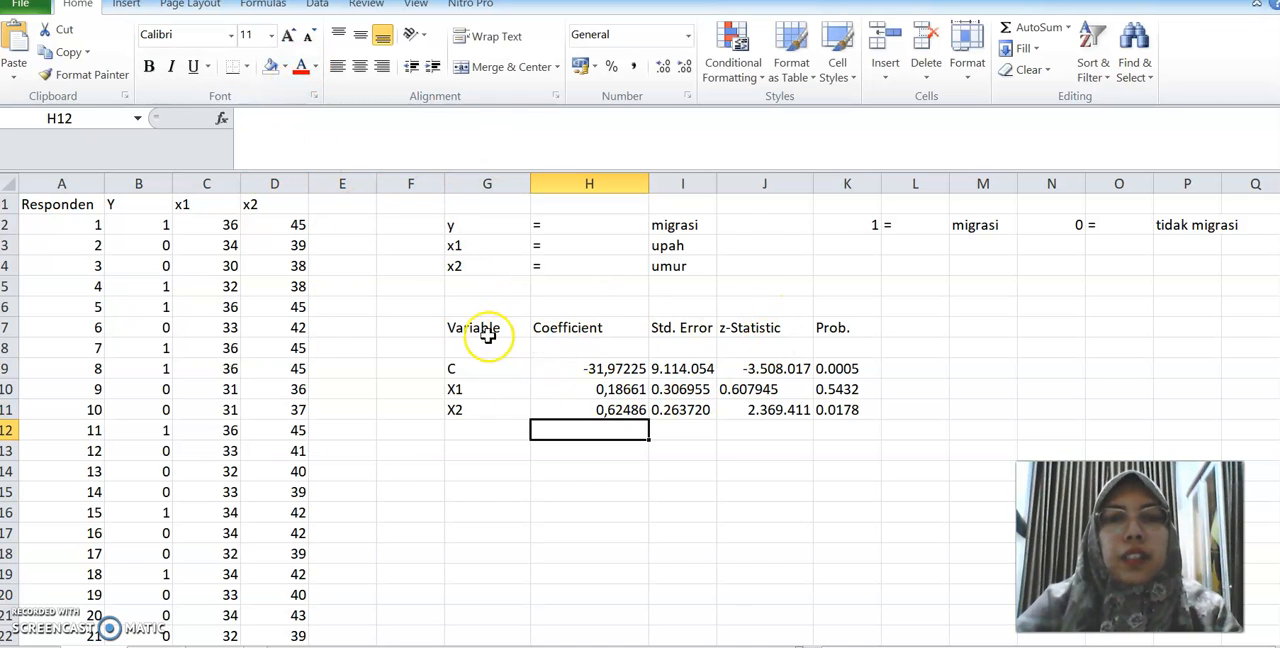
# Enter the column header Peluang in cell E1 and switch to EViews
pyautogui.click(345, 206)
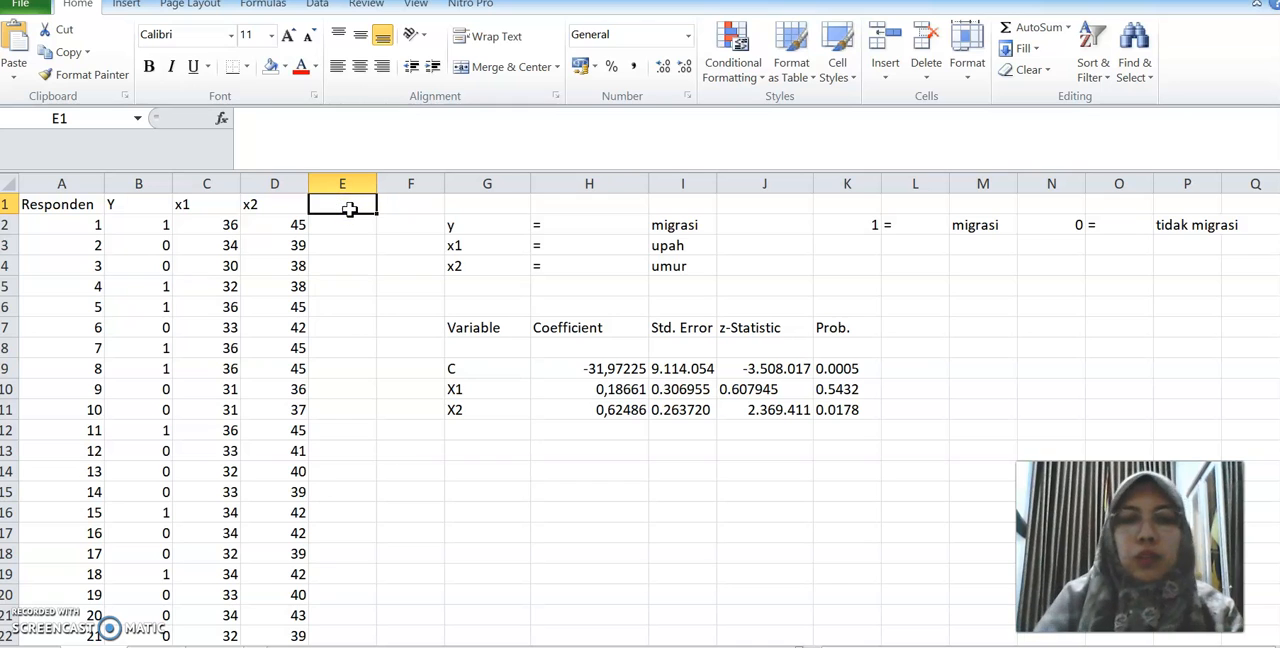
pyautogui.write('Peluang')
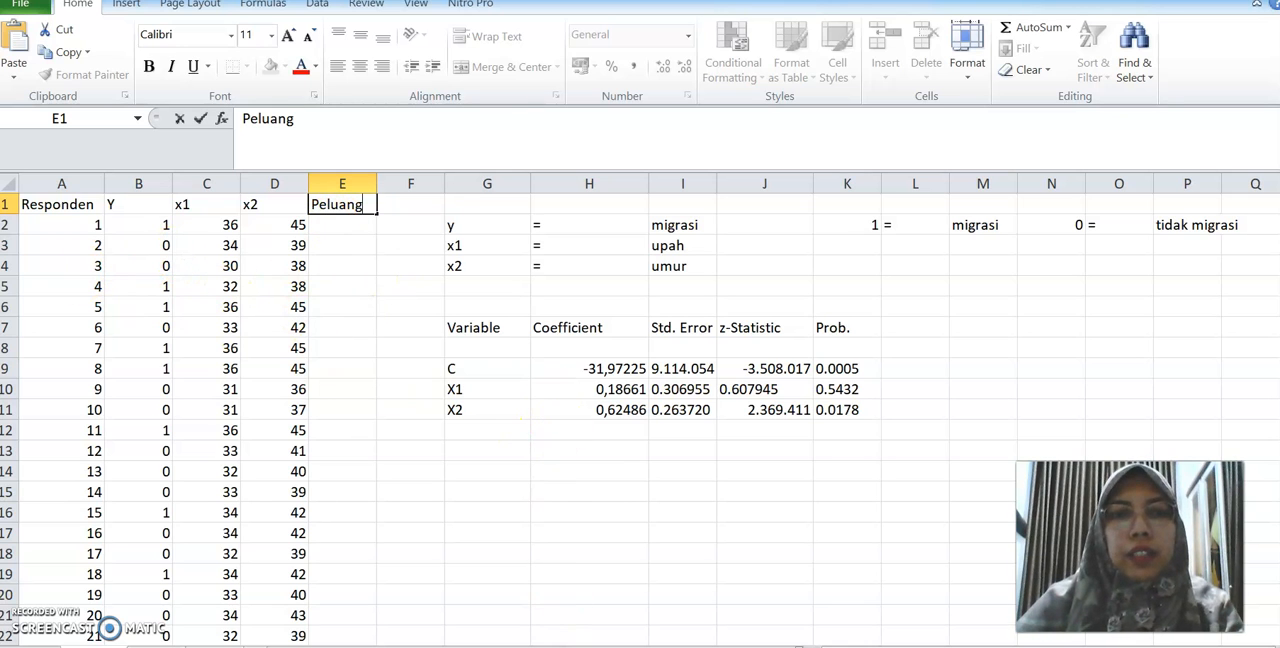
pyautogui.hotkey('alt', 'Tab')
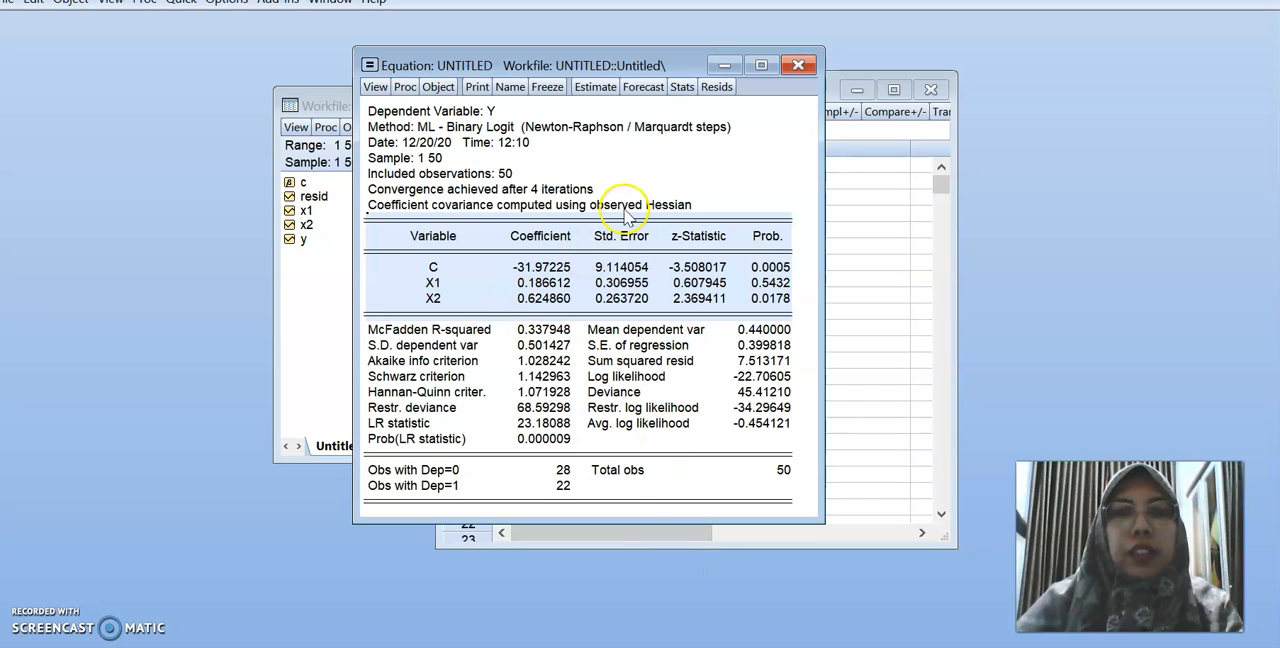
# Copy the full Representations text of the logit equation from EViews and paste it as text into Excel cell G13
pyautogui.click(375, 87)
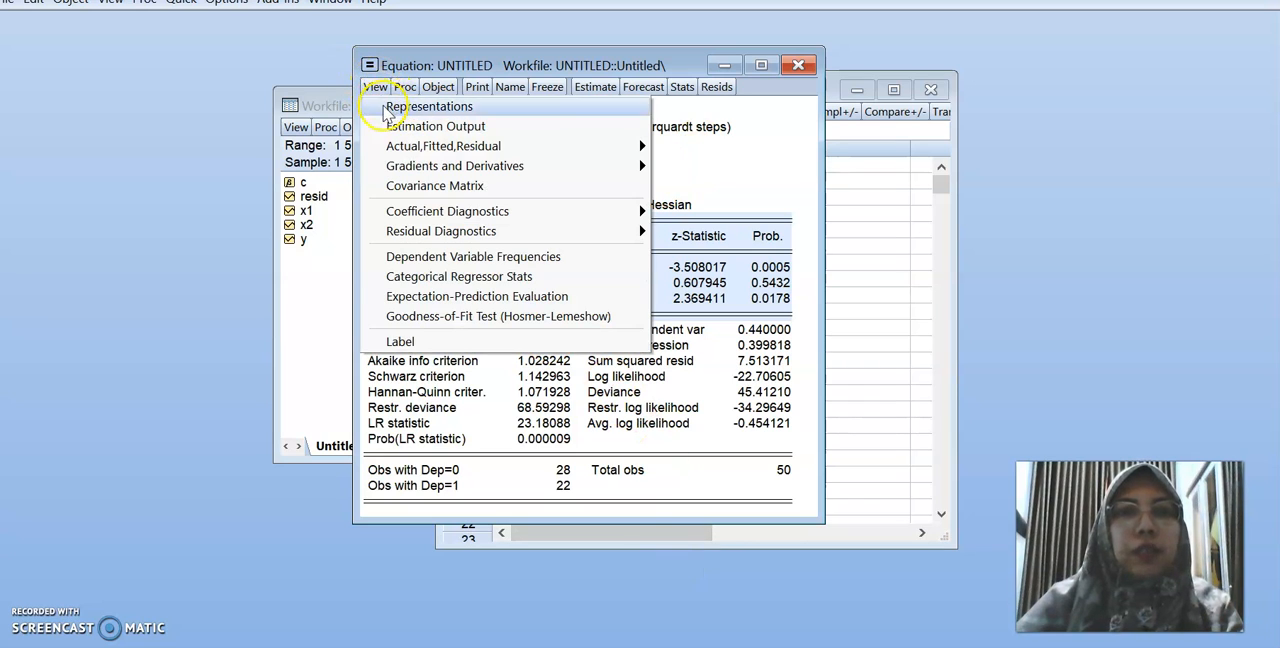
pyautogui.click(390, 112)
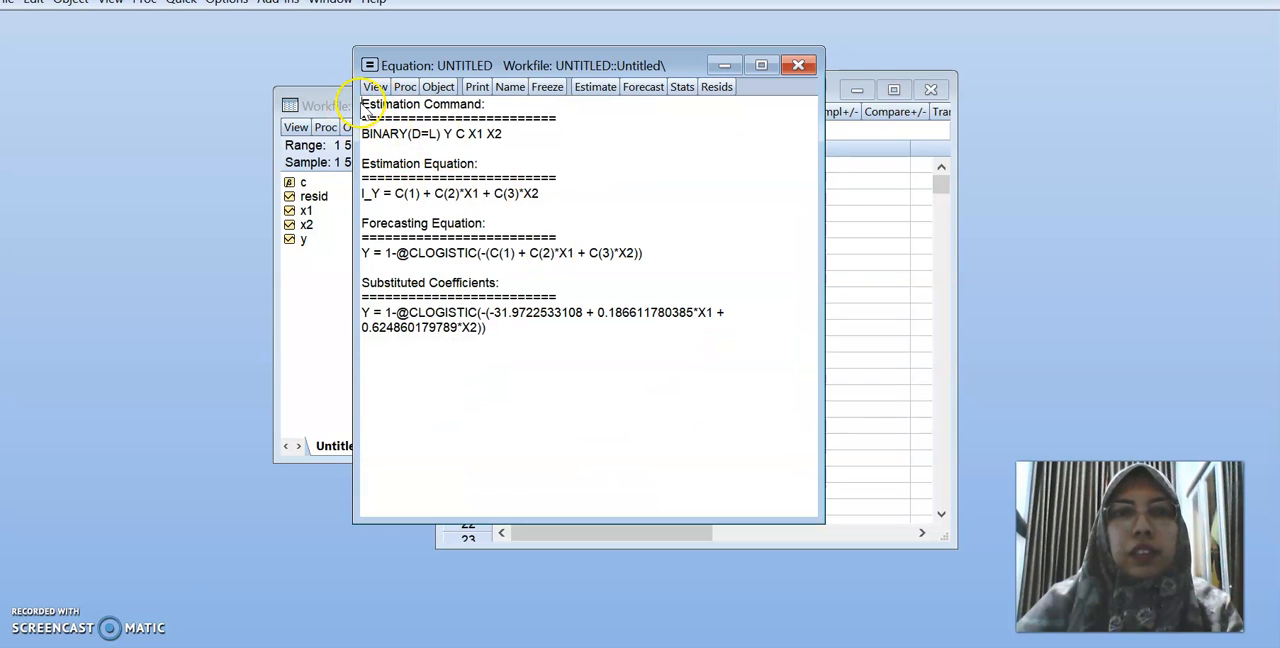
pyautogui.moveTo(366, 106); pyautogui.dragTo(737, 334)
pyautogui.rightClick(478, 311)
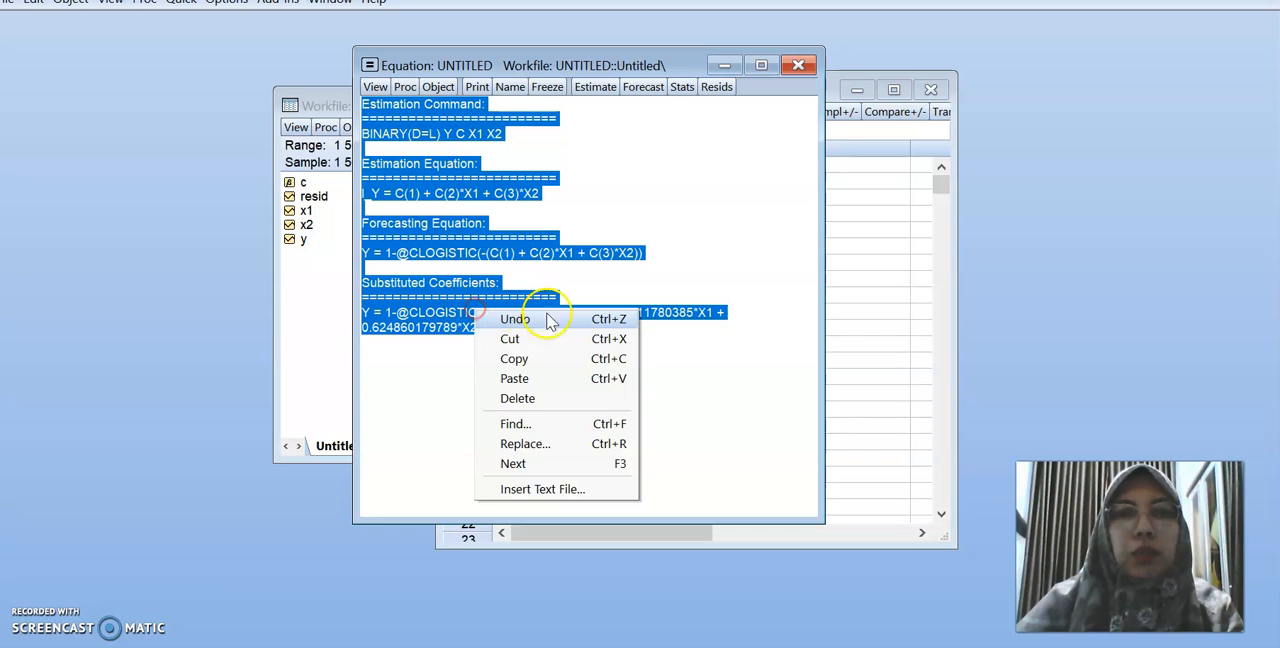
pyautogui.click(528, 358)
pyautogui.hotkey('alt', 'Tab')
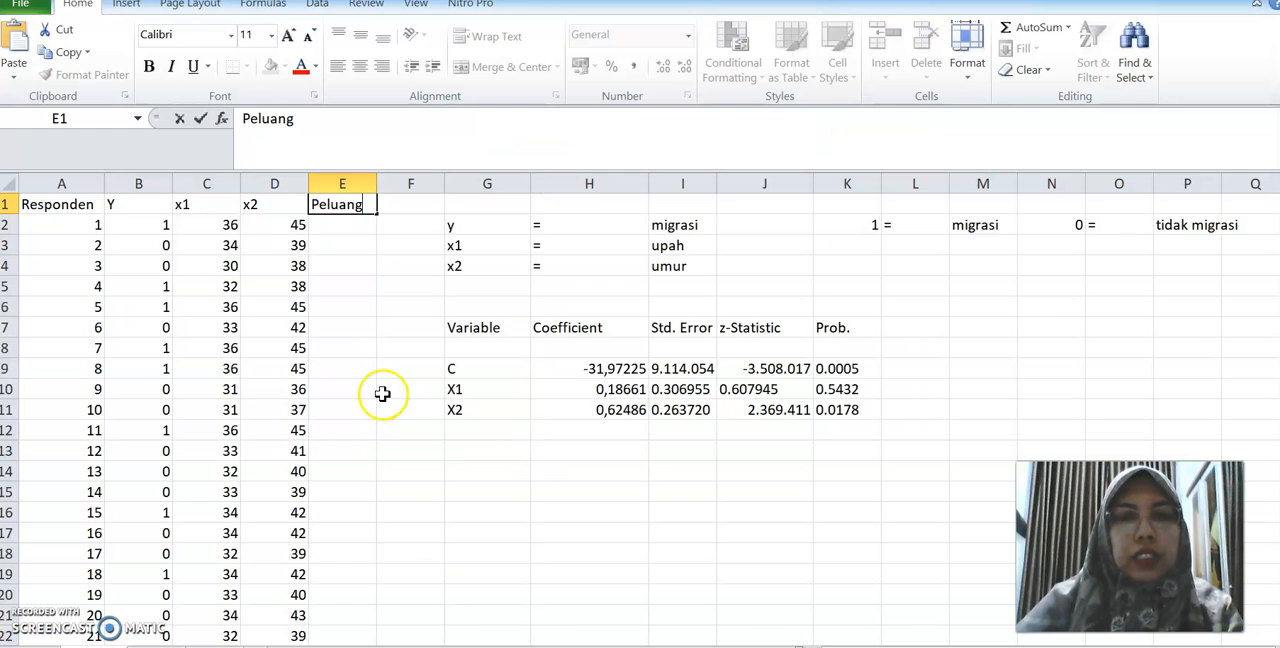
pyautogui.rightClick(470, 451)
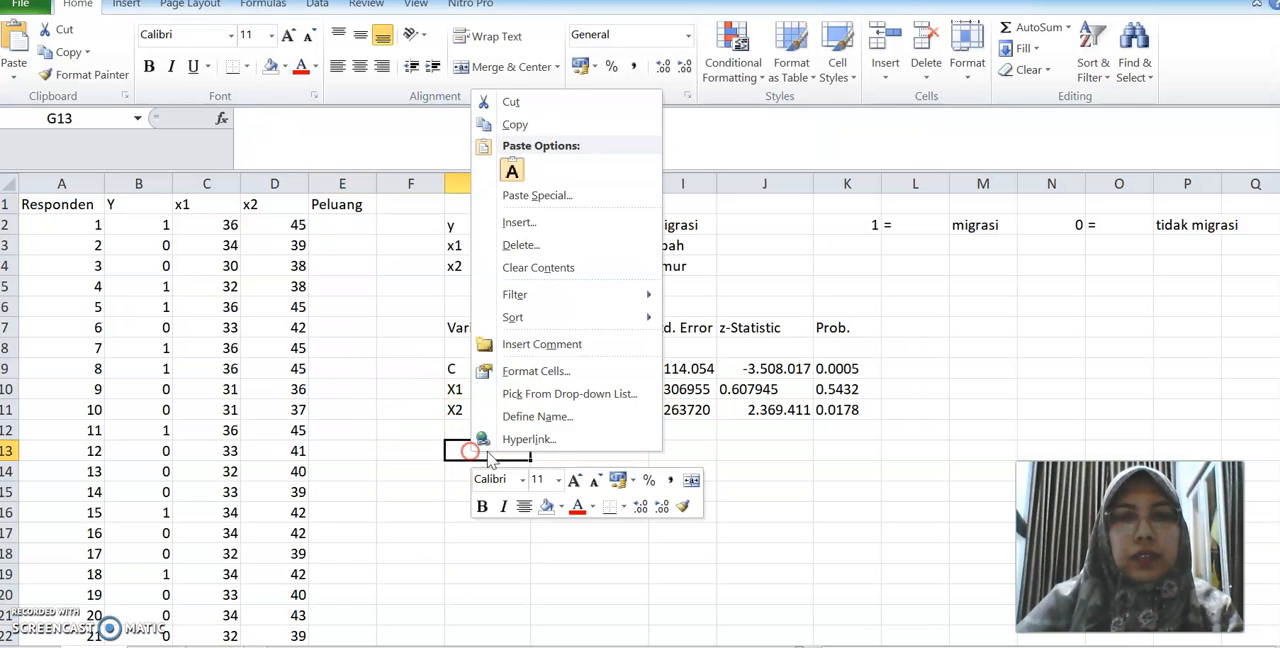
pyautogui.click(511, 172)
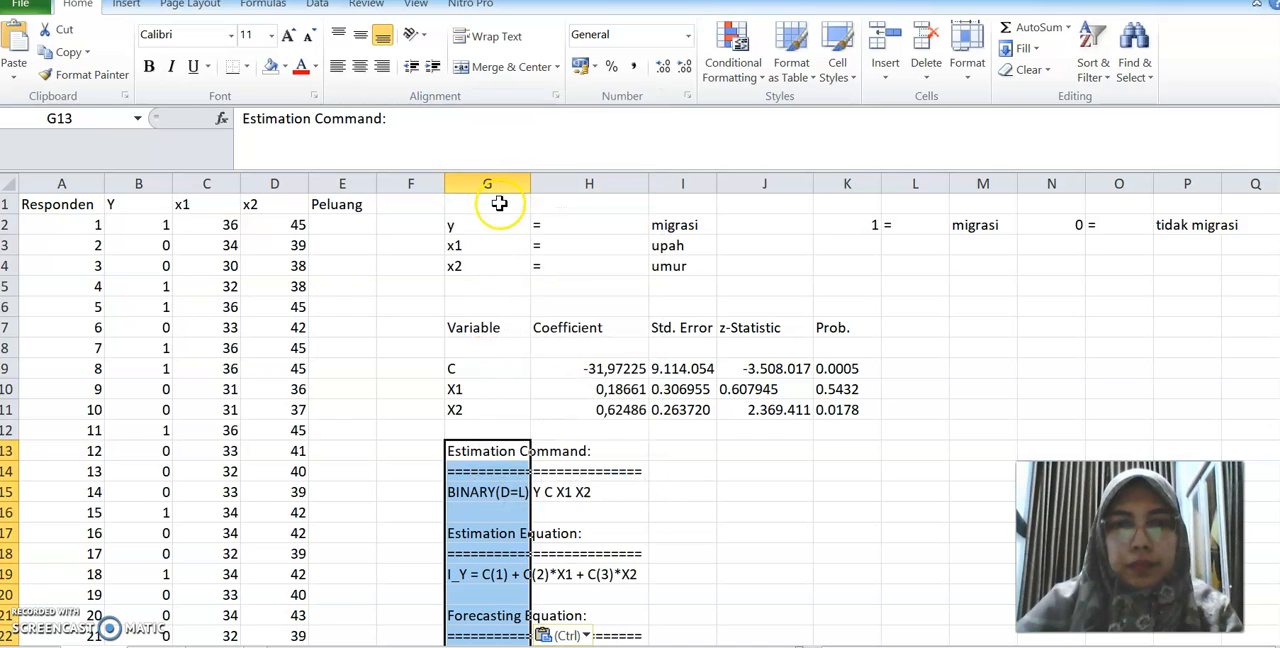
# Examine the pasted Substituted Coefficients equation and the highlighted basic logistic regression formula alongside the Peluang column
pyautogui.scroll(-2, 572, 360)
pyautogui.moveTo(453, 578); pyautogui.dragTo(955, 616)
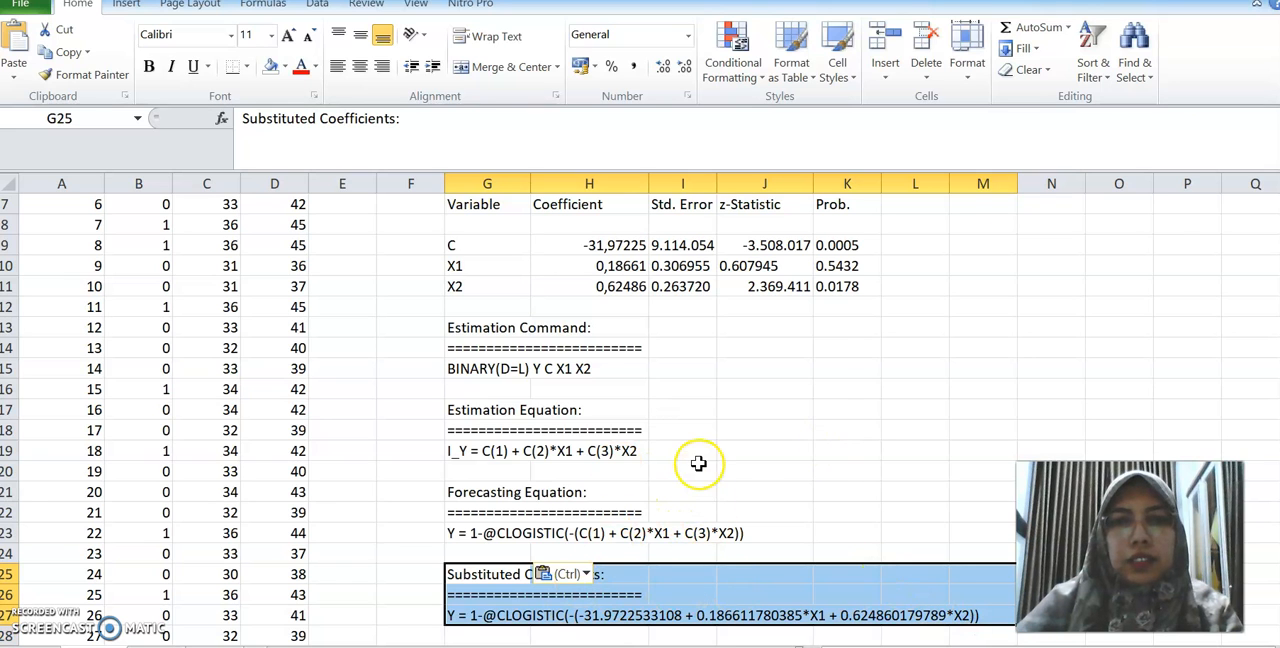
pyautogui.scroll(2, 698, 463)
pyautogui.click(337, 205)
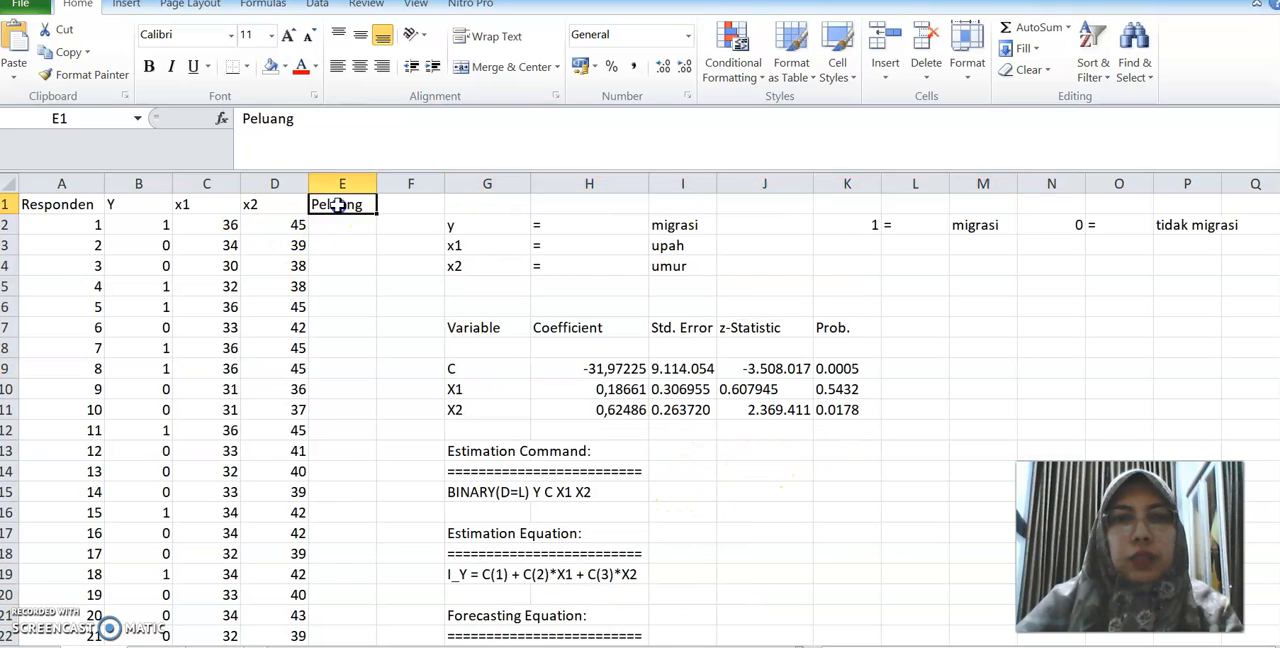
pyautogui.scroll(-6, 728, 440)
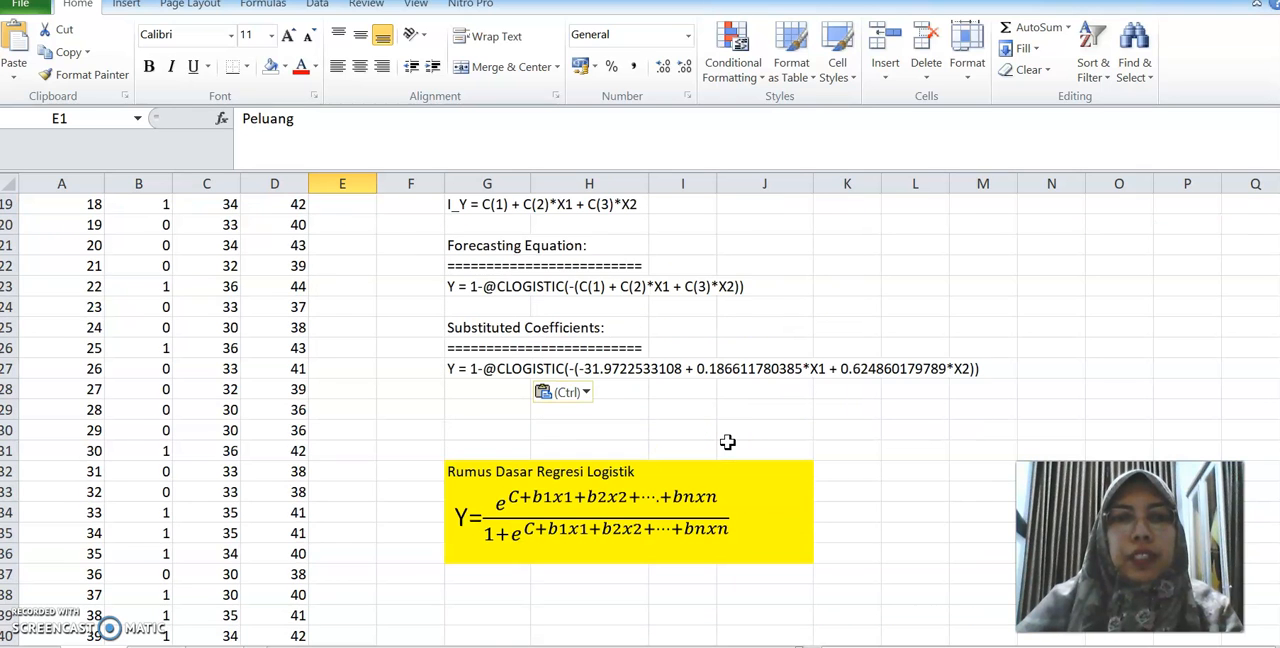
pyautogui.scroll(-1, 463, 440)
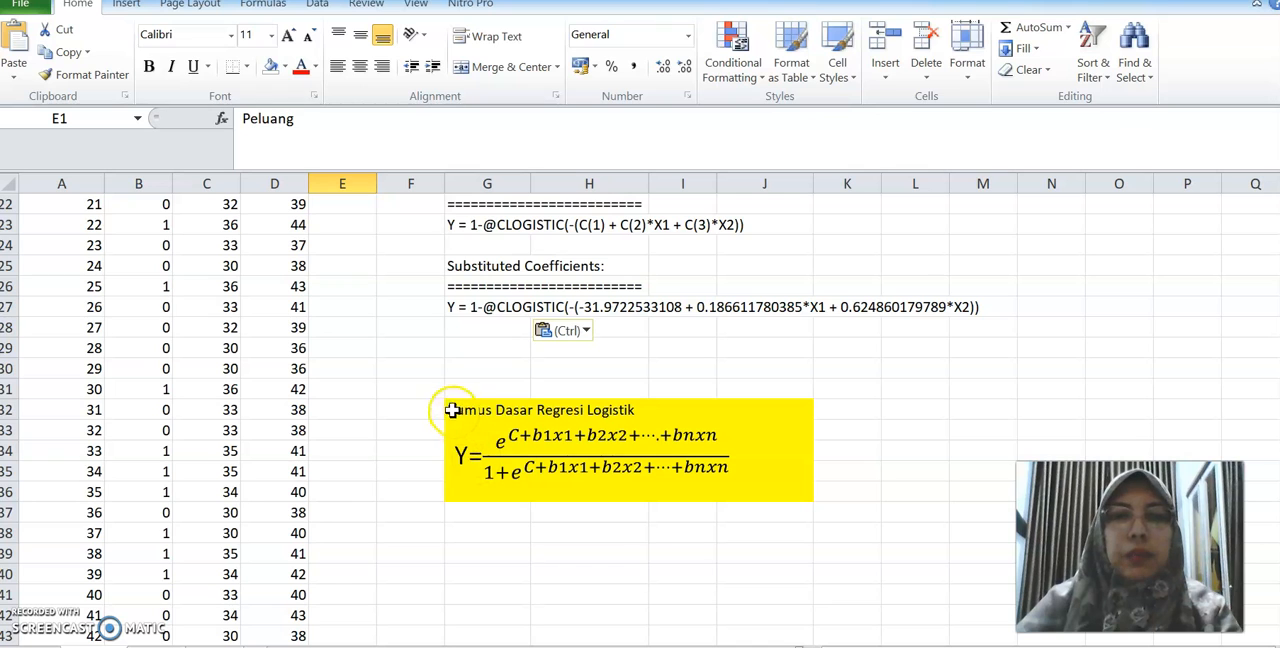
pyautogui.moveTo(480, 386); pyautogui.dragTo(886, 515)
pyautogui.click(886, 553)
pyautogui.scroll(7, 651, 480)
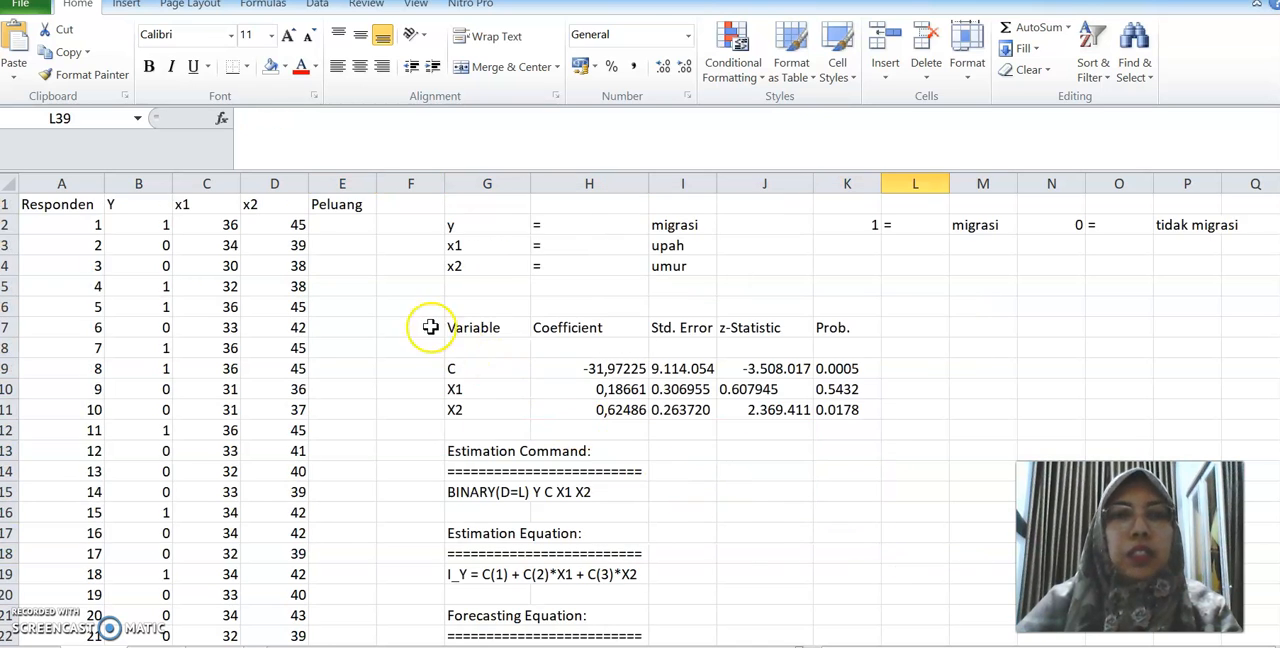
pyautogui.click(345, 204)
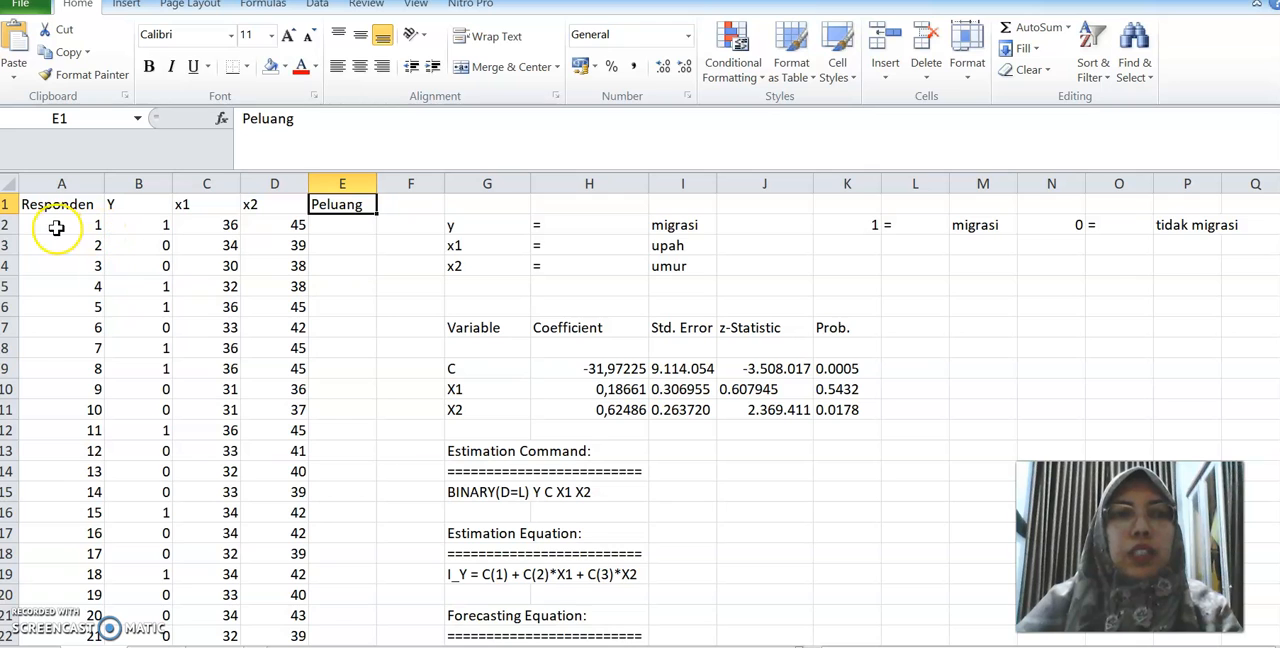
# Start the formula in E2 with the numerator exp(H9+H10*C2+H11*D2), referencing the coefficients and the first respondent's x1 and x2
pyautogui.click(353, 225)
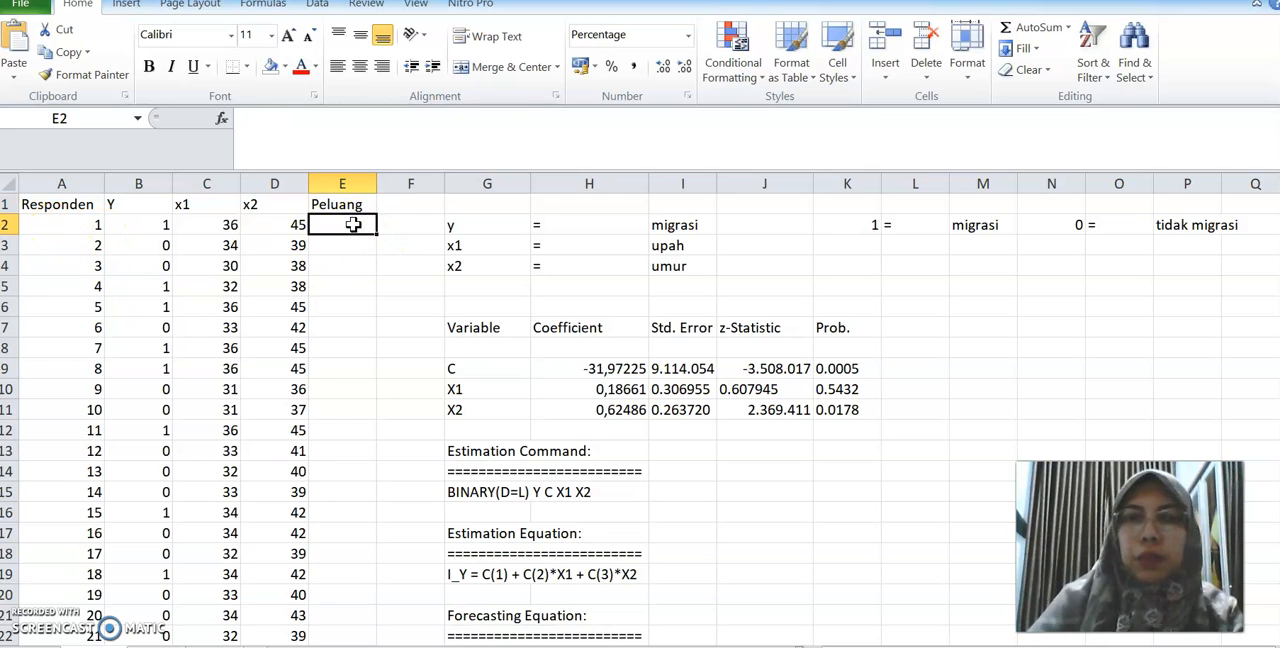
pyautogui.write('=e')
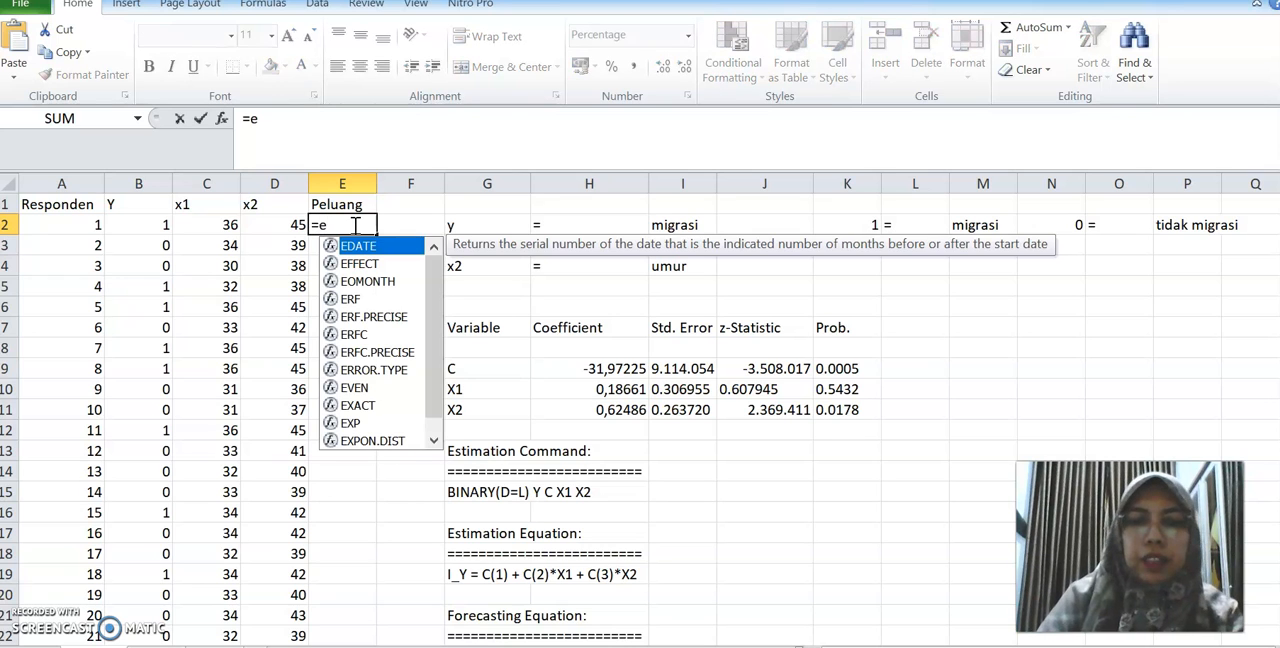
pyautogui.write('xp')
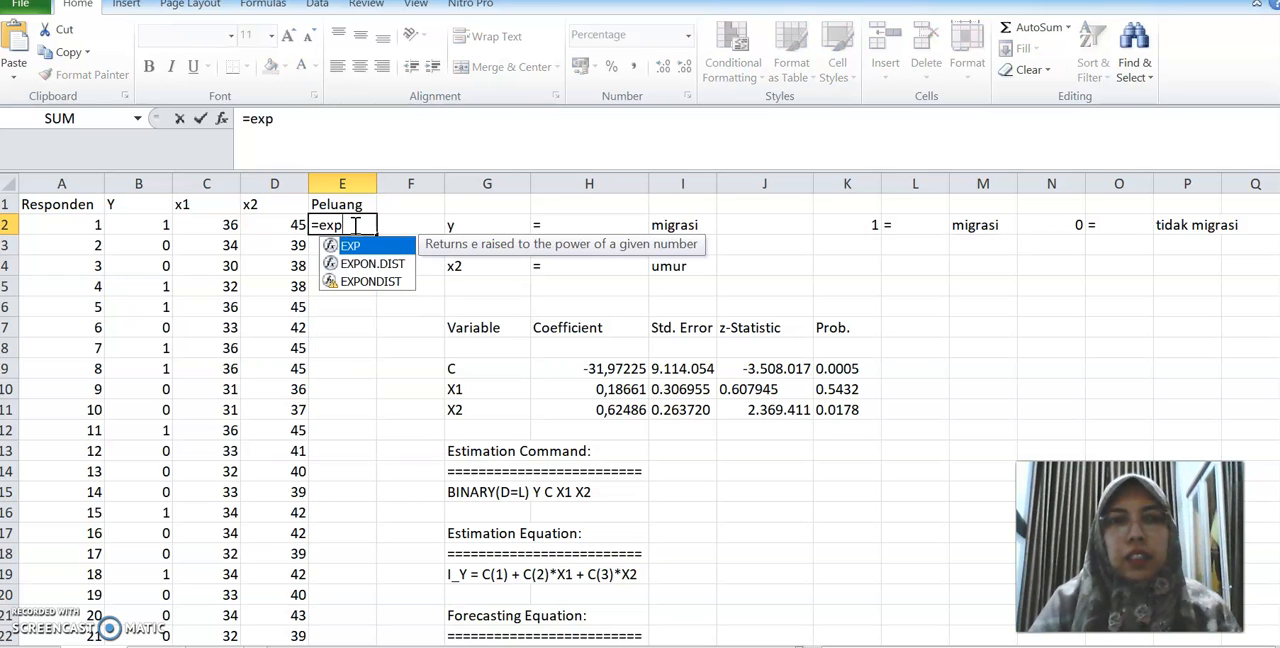
pyautogui.write('(')
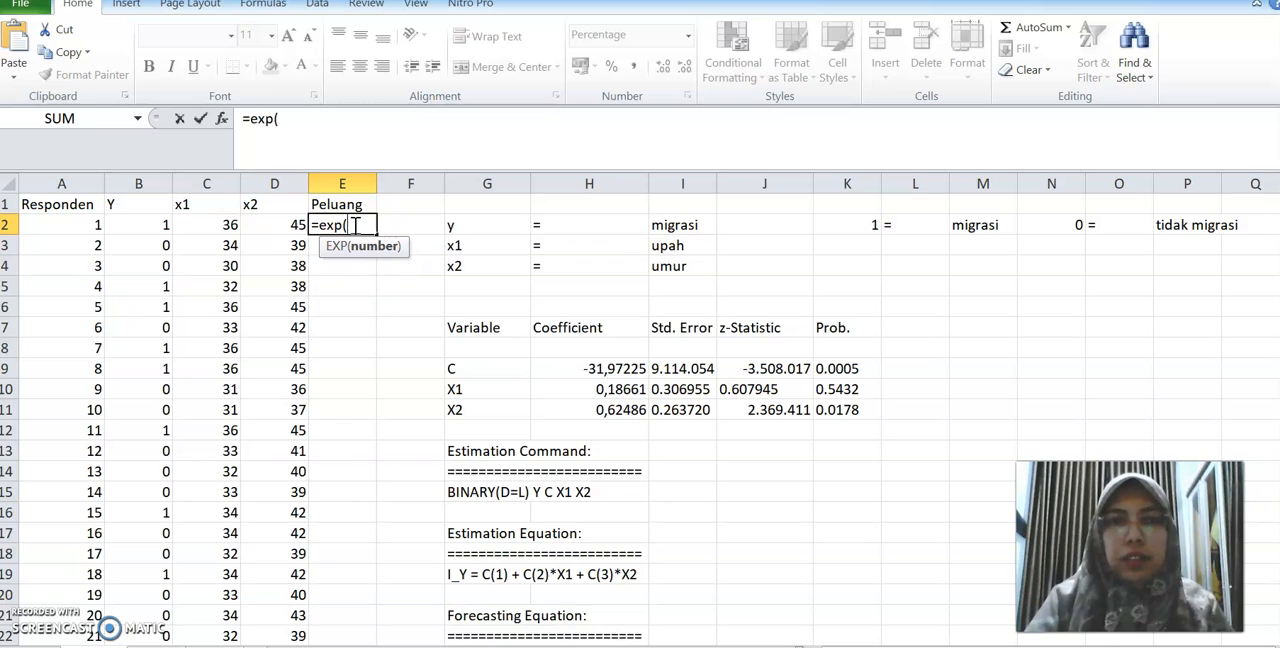
pyautogui.click(590, 368)
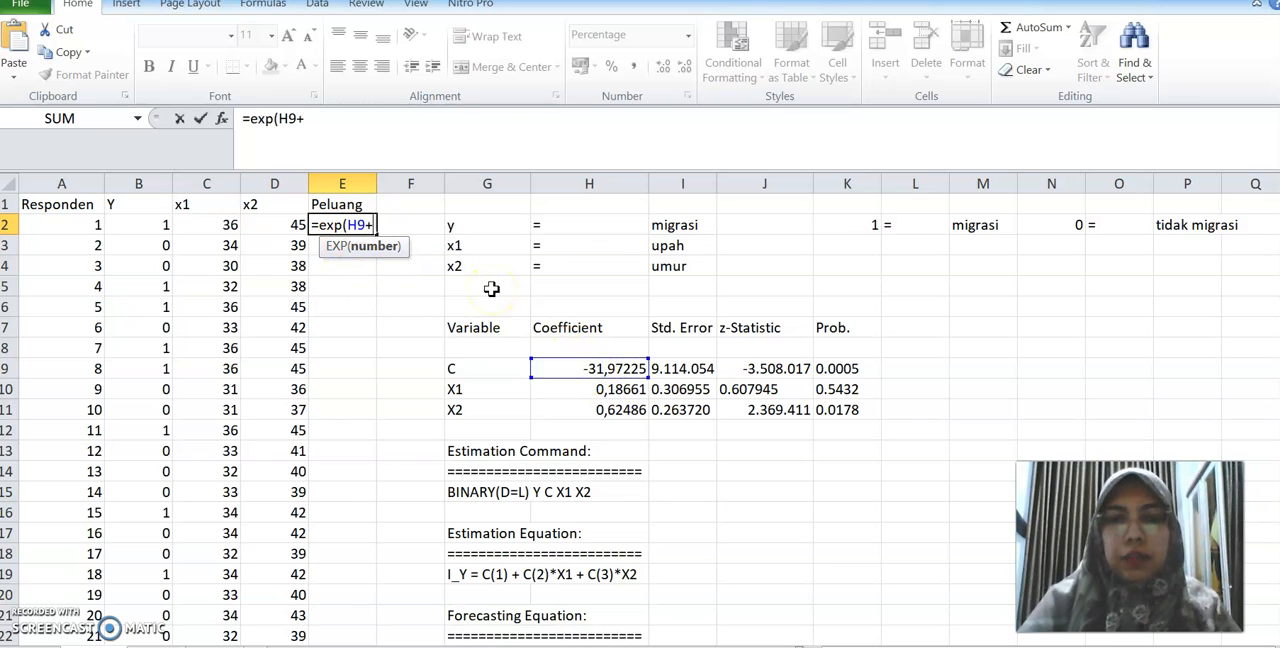
pyautogui.click(577, 392)
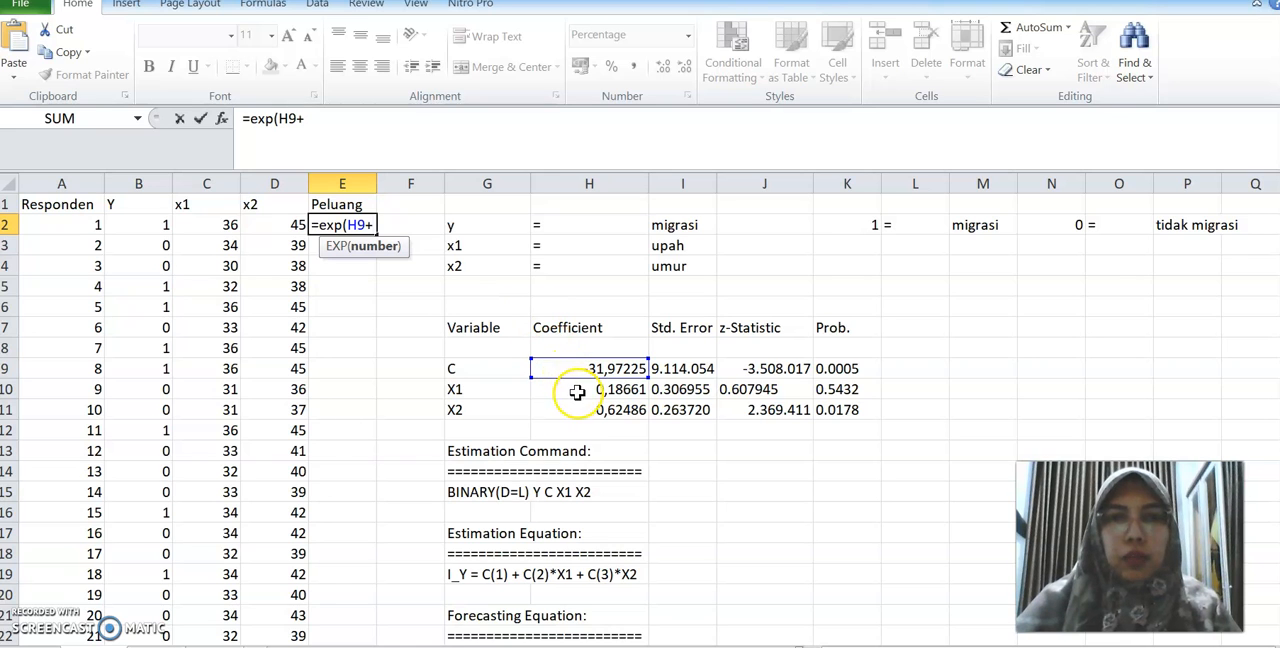
pyautogui.click(580, 393)
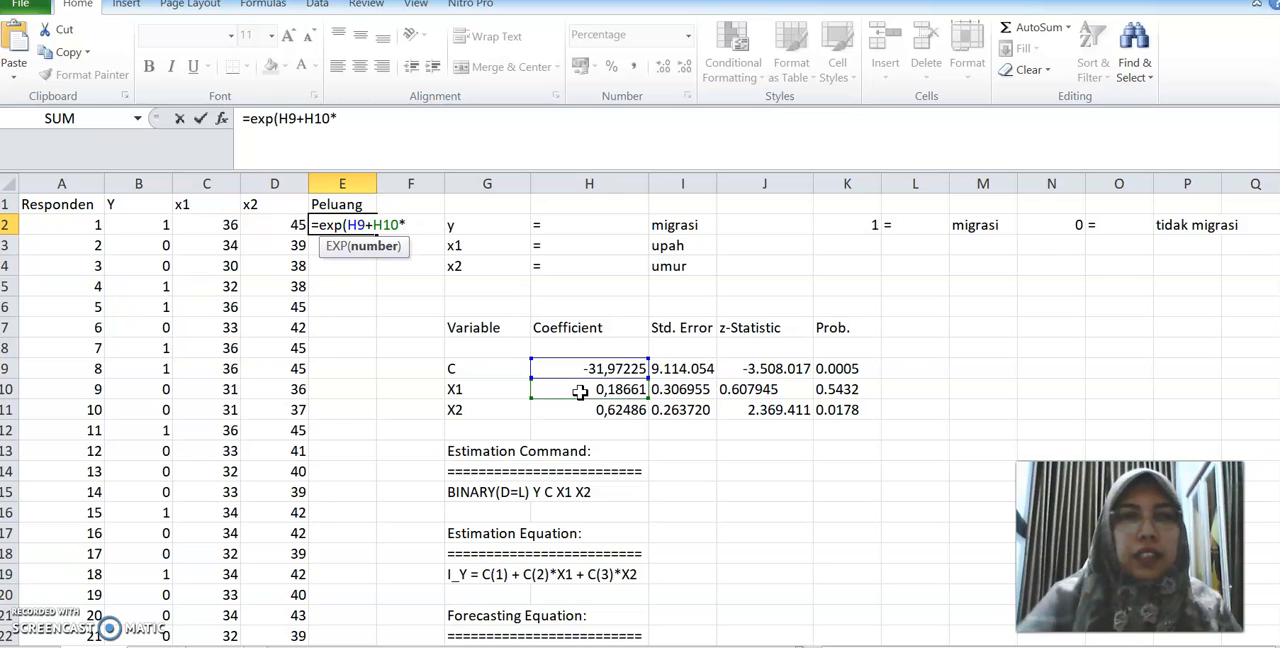
pyautogui.click(207, 225)
pyautogui.write('+')
pyautogui.click(564, 409)
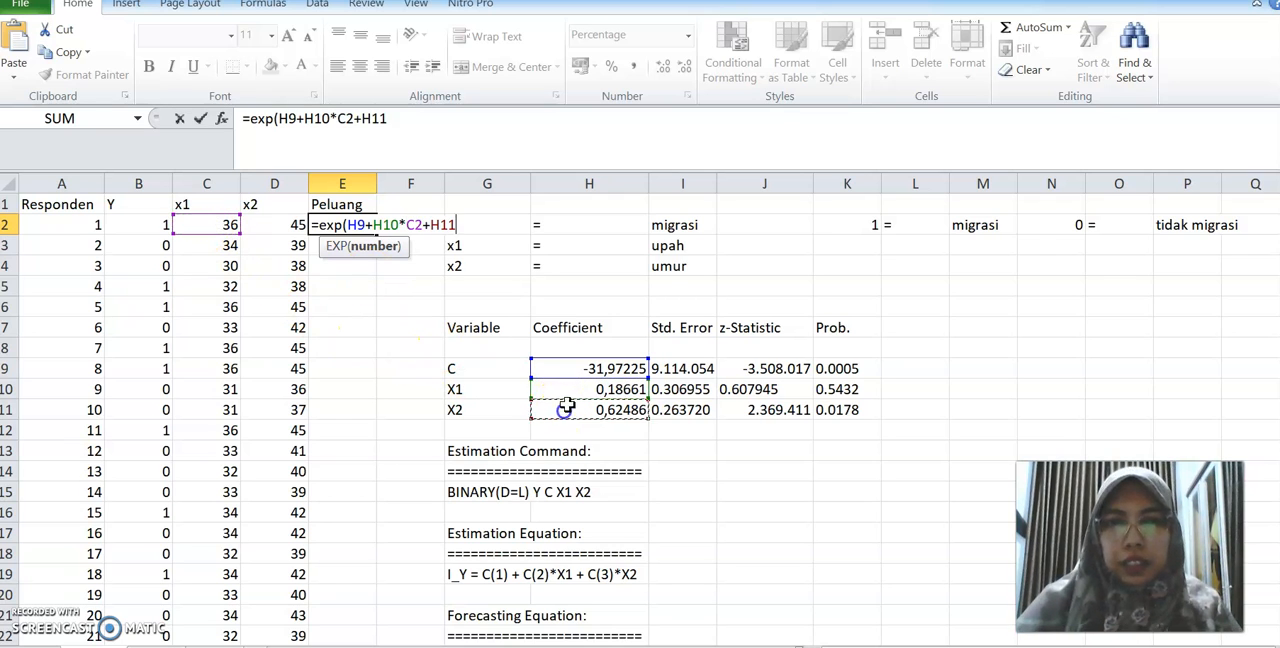
pyautogui.write('*')
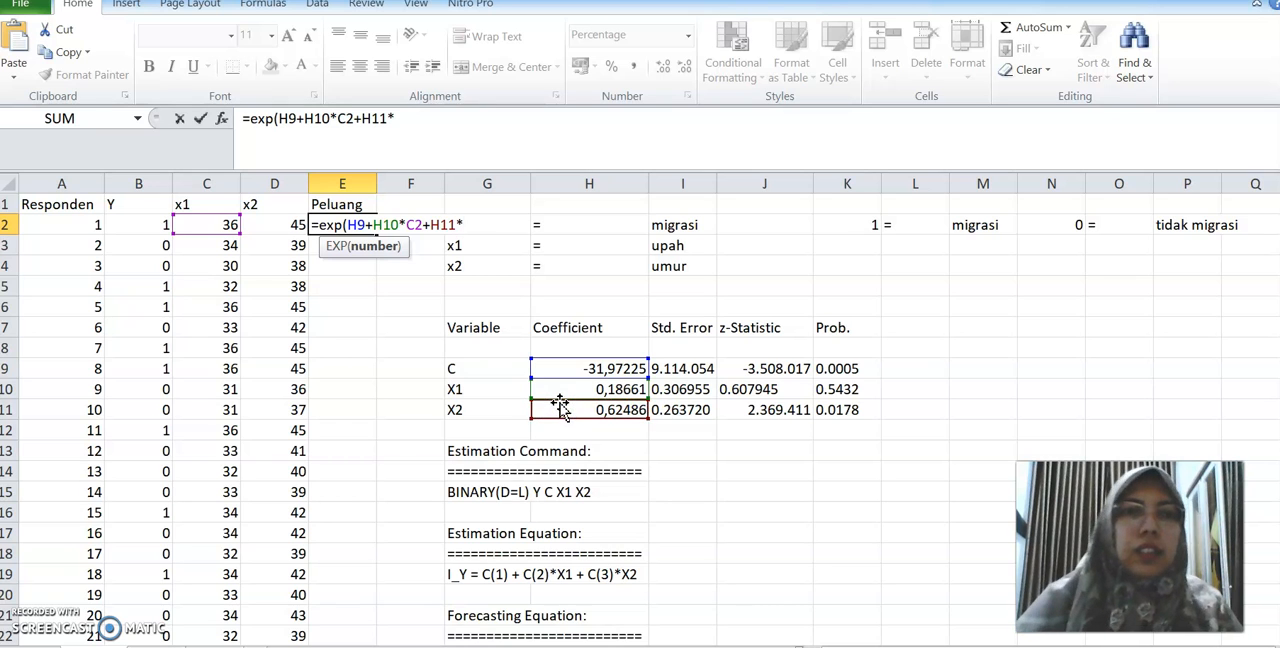
pyautogui.click(264, 226)
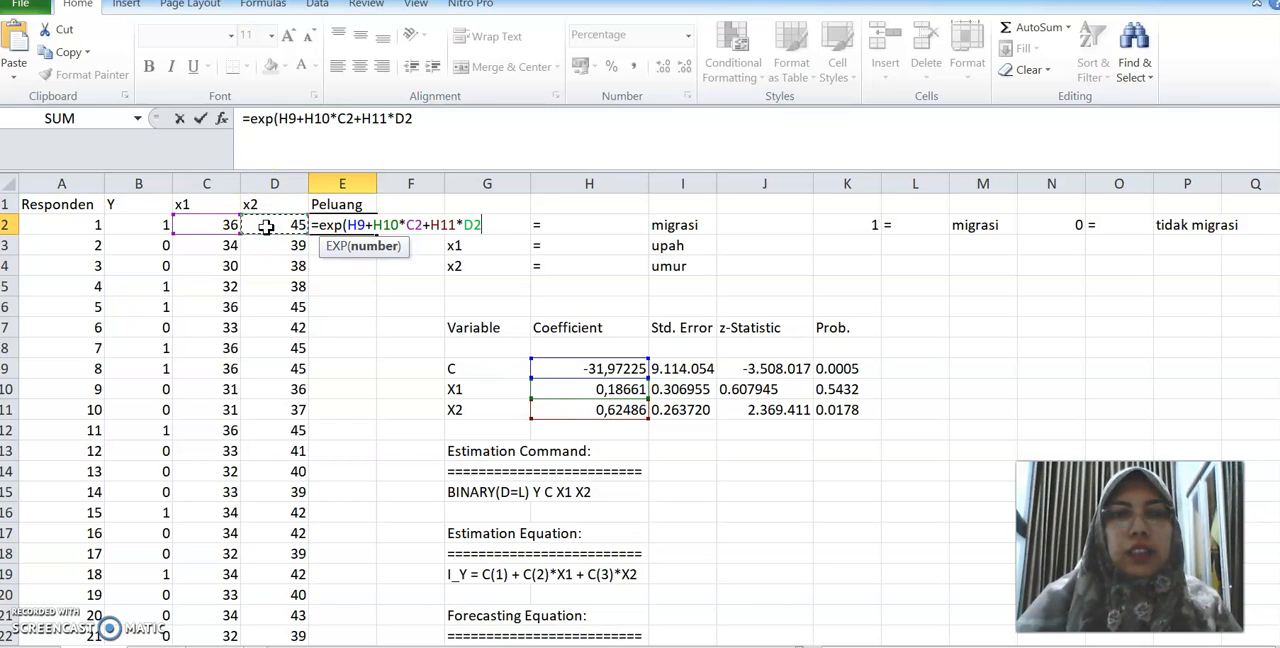
pyautogui.write(')/(1+(')
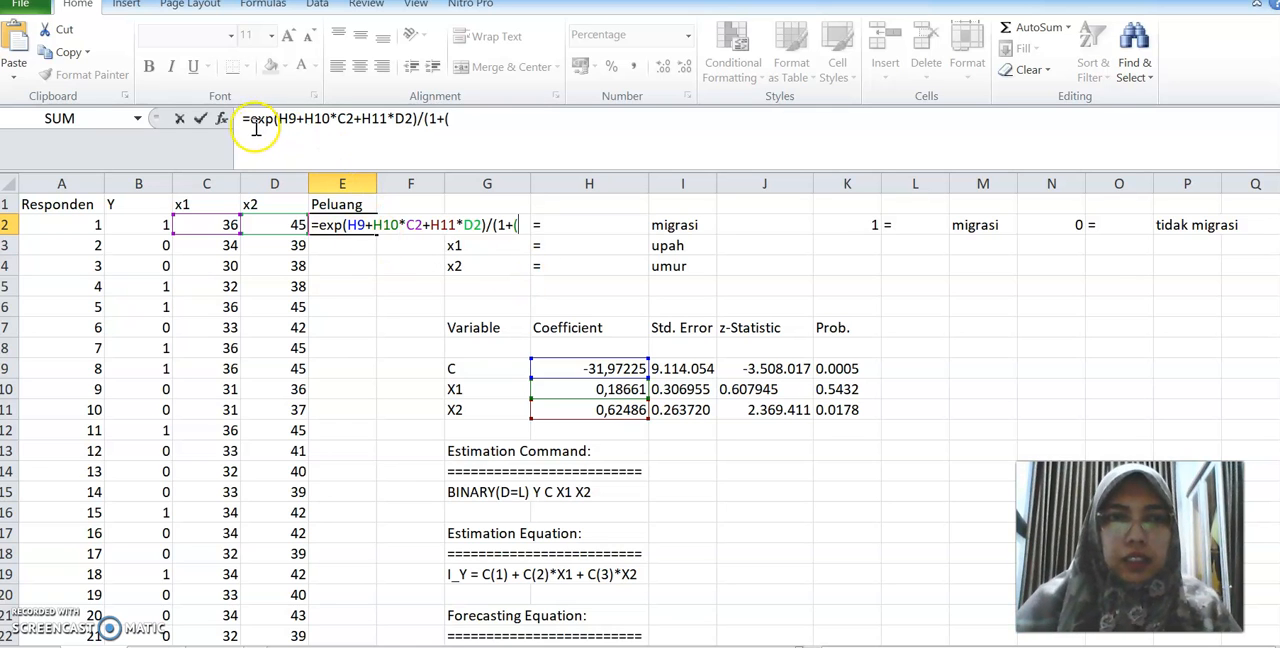
# Complete the E2 formula by dividing by (1+(exp(H9+H10*C2+H11*D2))), reusing a copy of the numerator expression
pyautogui.moveTo(250, 118); pyautogui.dragTo(420, 124)
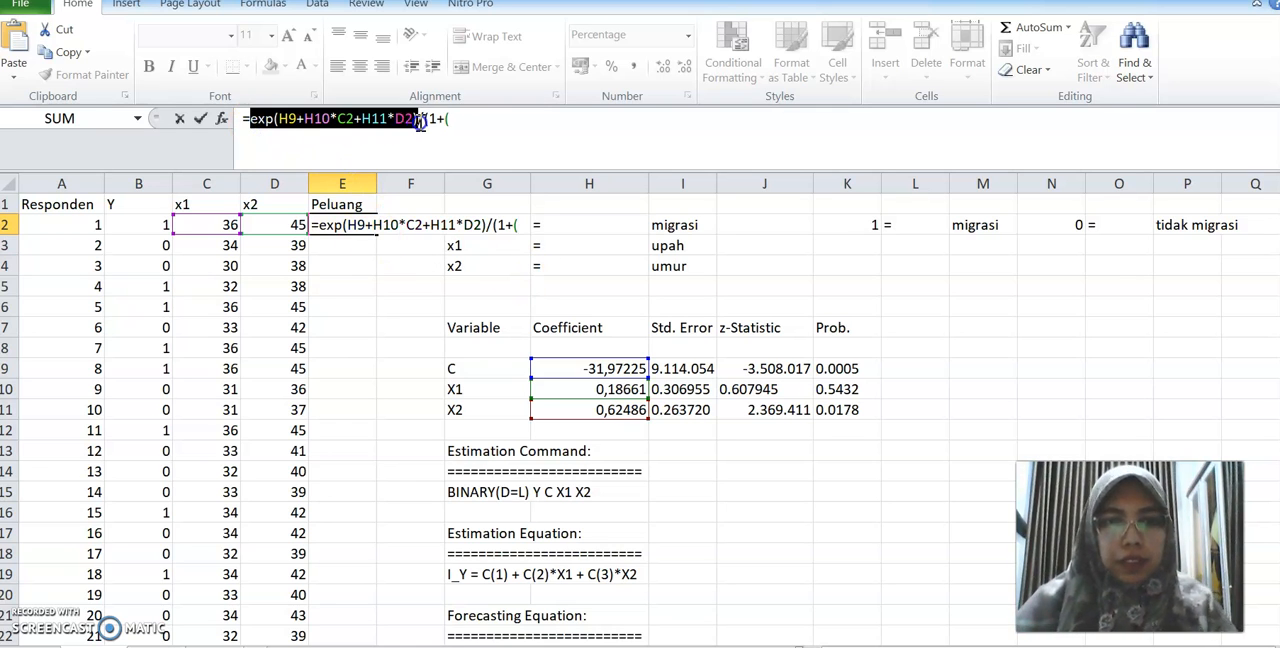
pyautogui.click(463, 120)
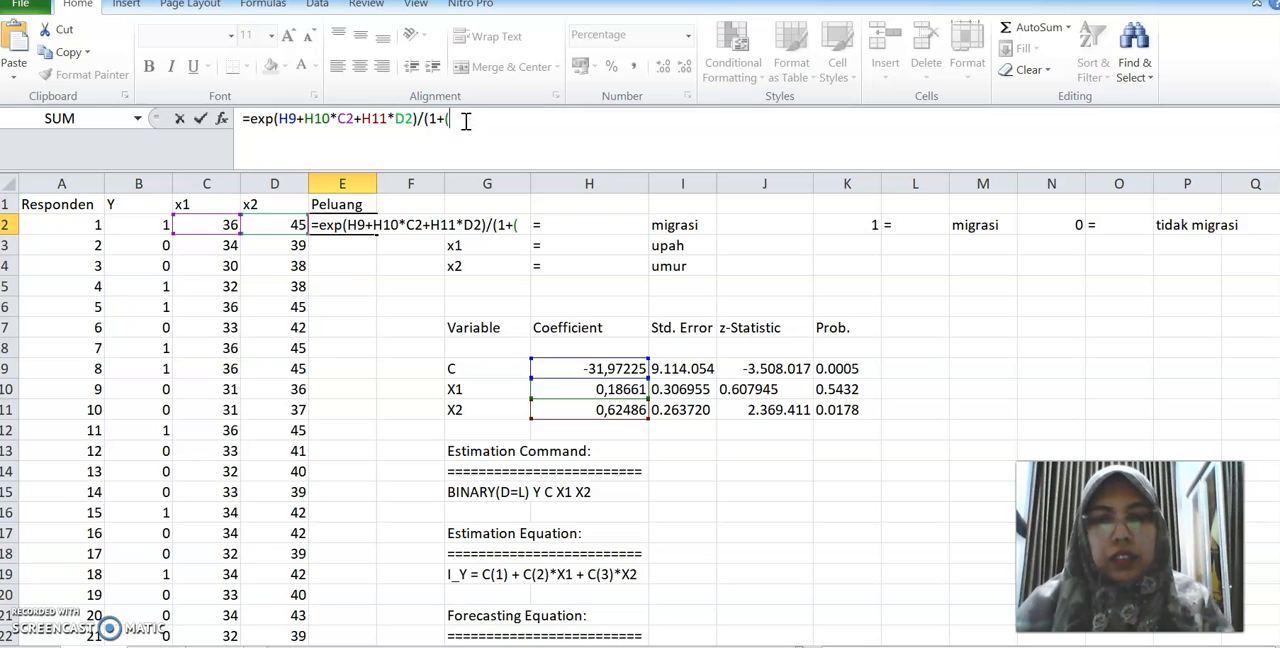
pyautogui.hotkey('ctrl', 'v')
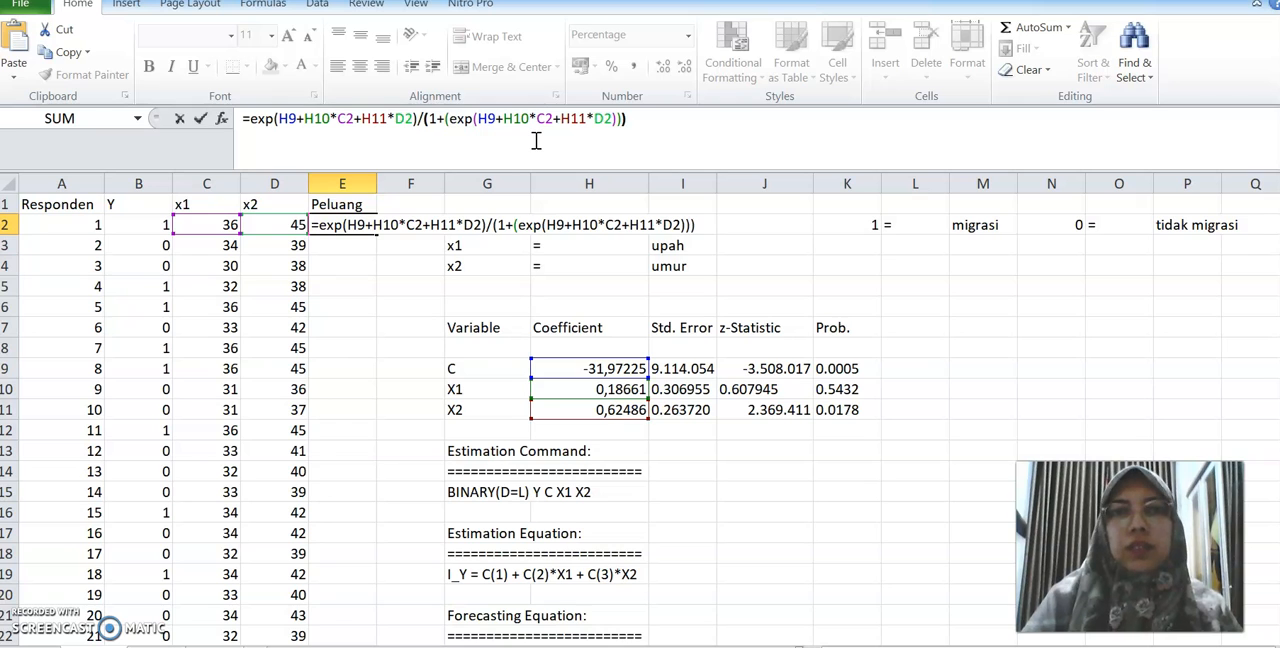
# Make the numerator's coefficient references absolute as $H$9, $H$10 and $H$11 in the E2 formula
pyautogui.click(275, 118)
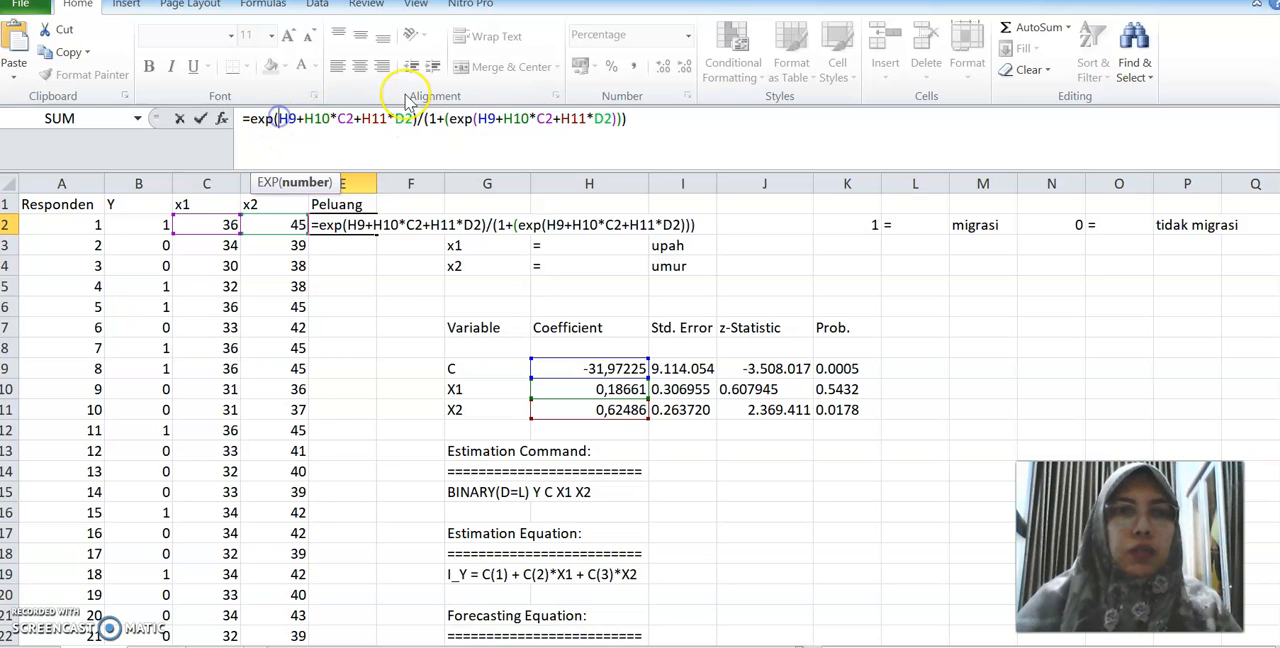
pyautogui.write('$')
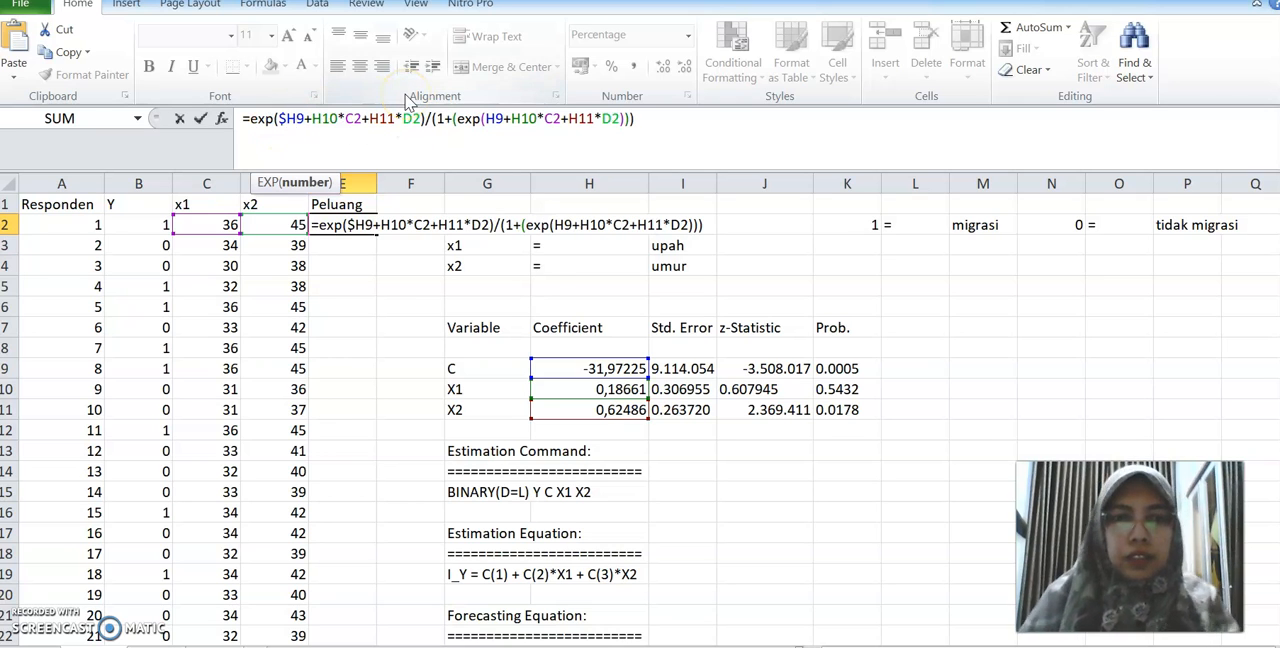
pyautogui.press('Right')
pyautogui.write('$')
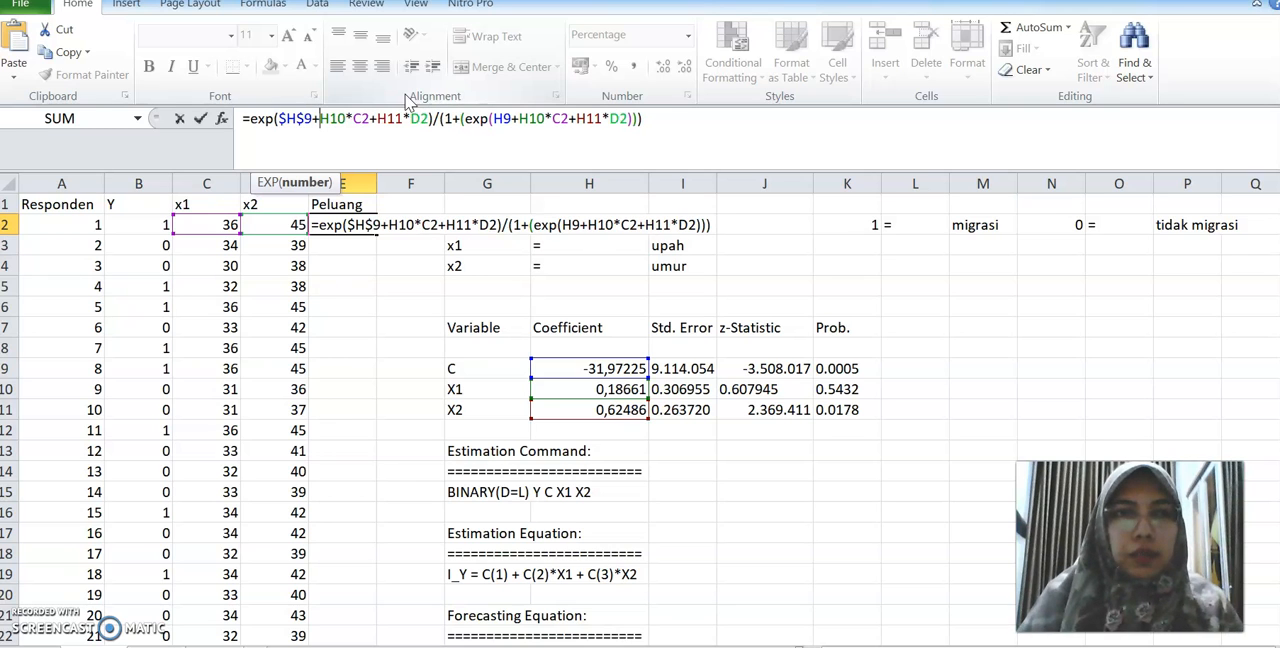
pyautogui.press('Right')
pyautogui.press('Right')
pyautogui.write('$')
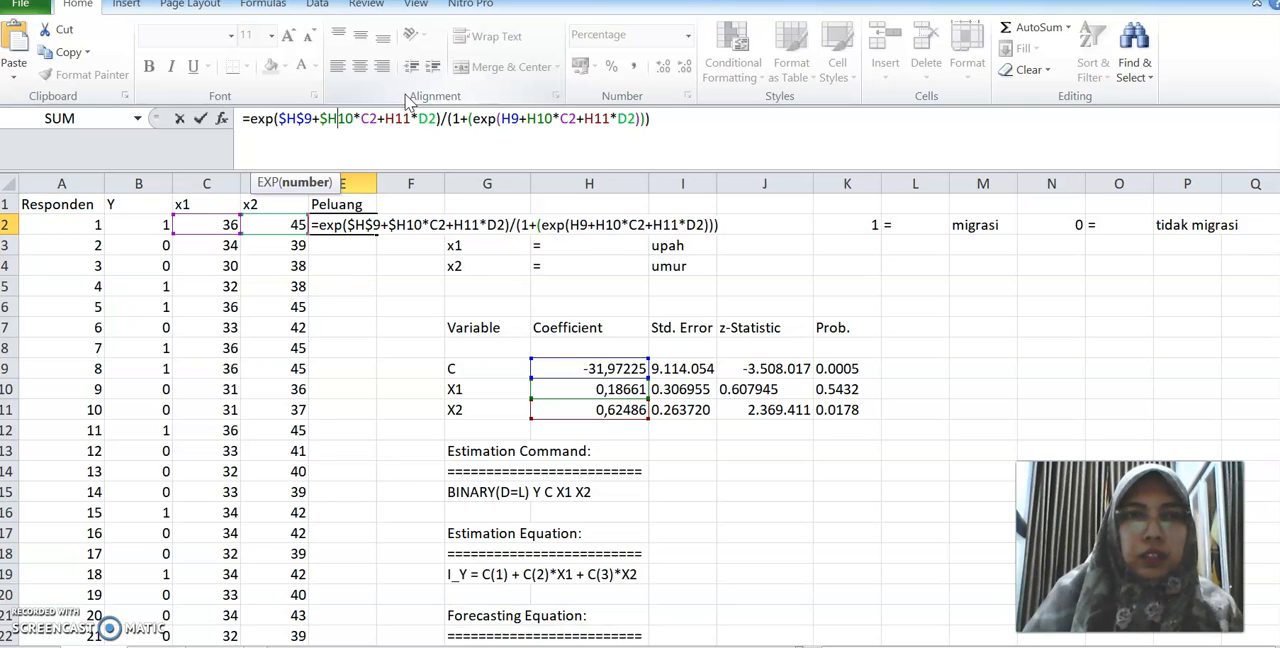
pyautogui.press('Right')
pyautogui.write('$H')
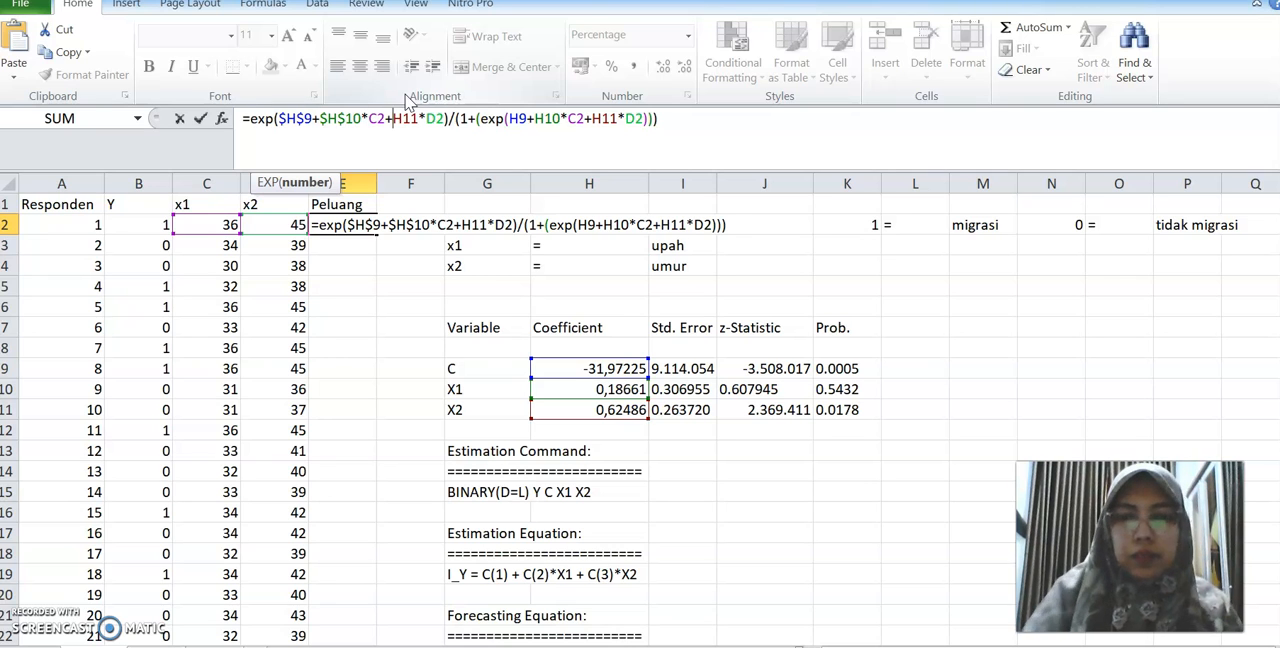
pyautogui.write('$9+$H$')
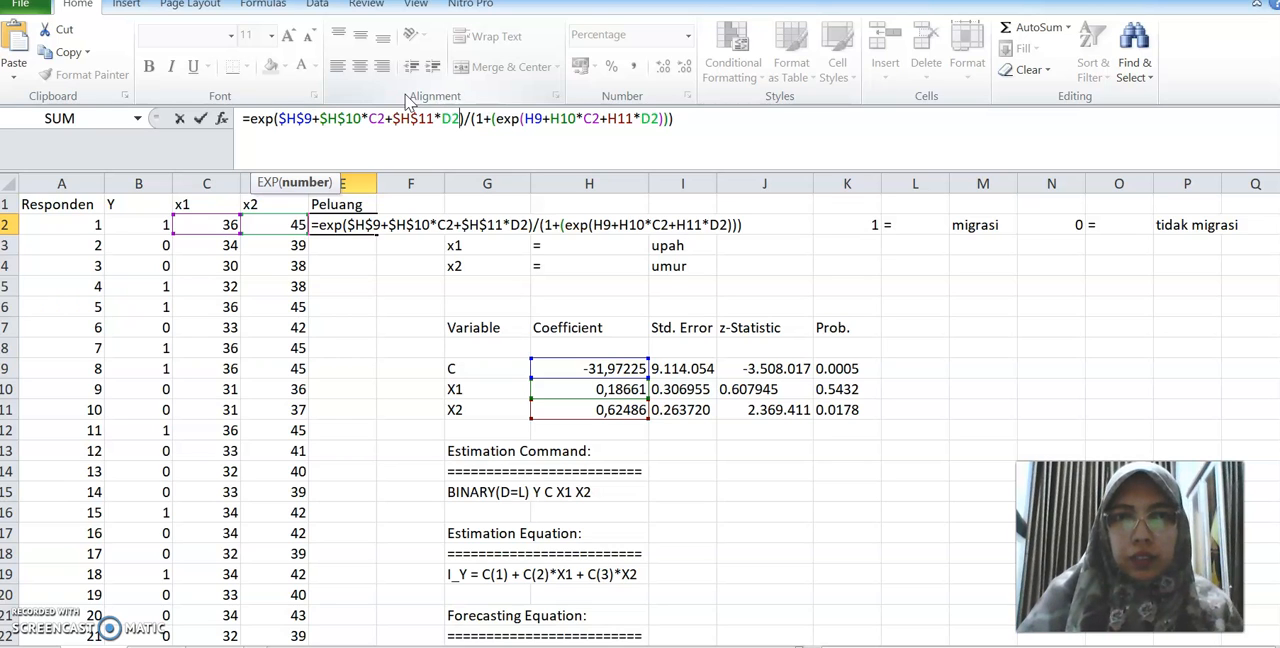
# Make the denominator's coefficient references absolute as $H$9, $H$10 and $H$11, and commit the E2 formula
pyautogui.press('Right')
pyautogui.press('Right')
pyautogui.press('Right')
pyautogui.press('Right')
pyautogui.press('Right')
pyautogui.press('Right')
pyautogui.press('Right')
pyautogui.press('Right')
pyautogui.press('Right')
pyautogui.press('Right')
pyautogui.write('$')
pyautogui.press('Right')
pyautogui.write('$H')
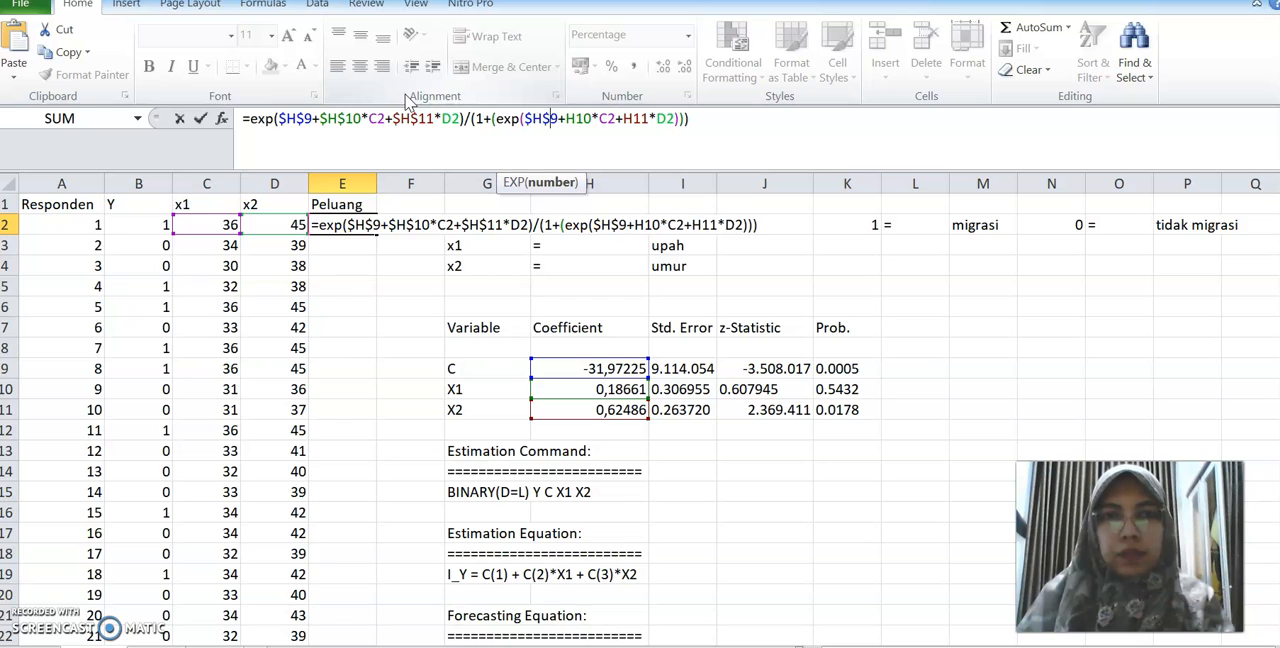
pyautogui.write('$')
pyautogui.press('Right')
pyautogui.write('$H$9+')
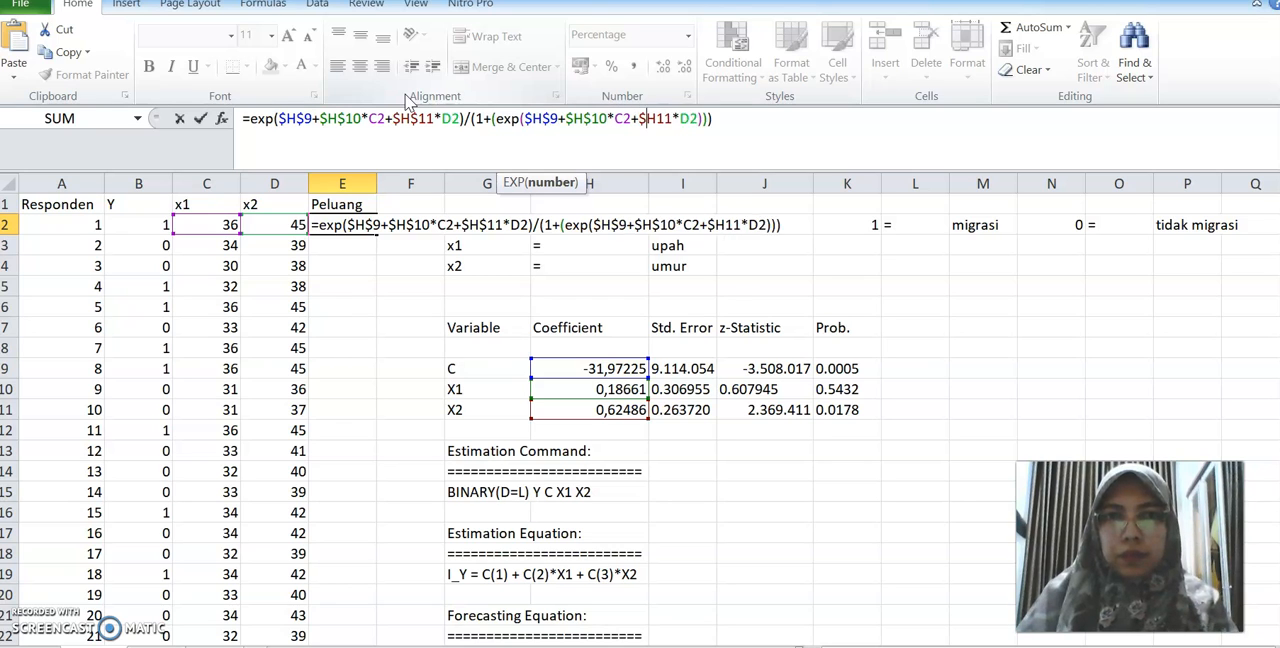
pyautogui.write('$')
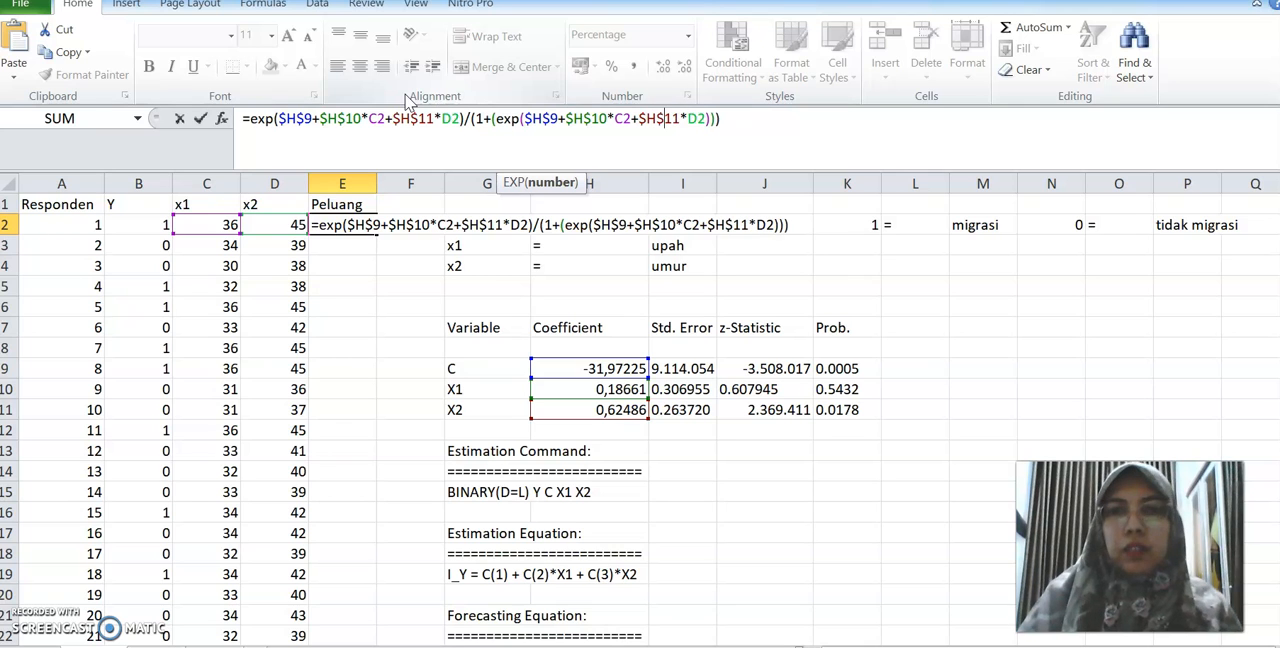
pyautogui.press('Return')
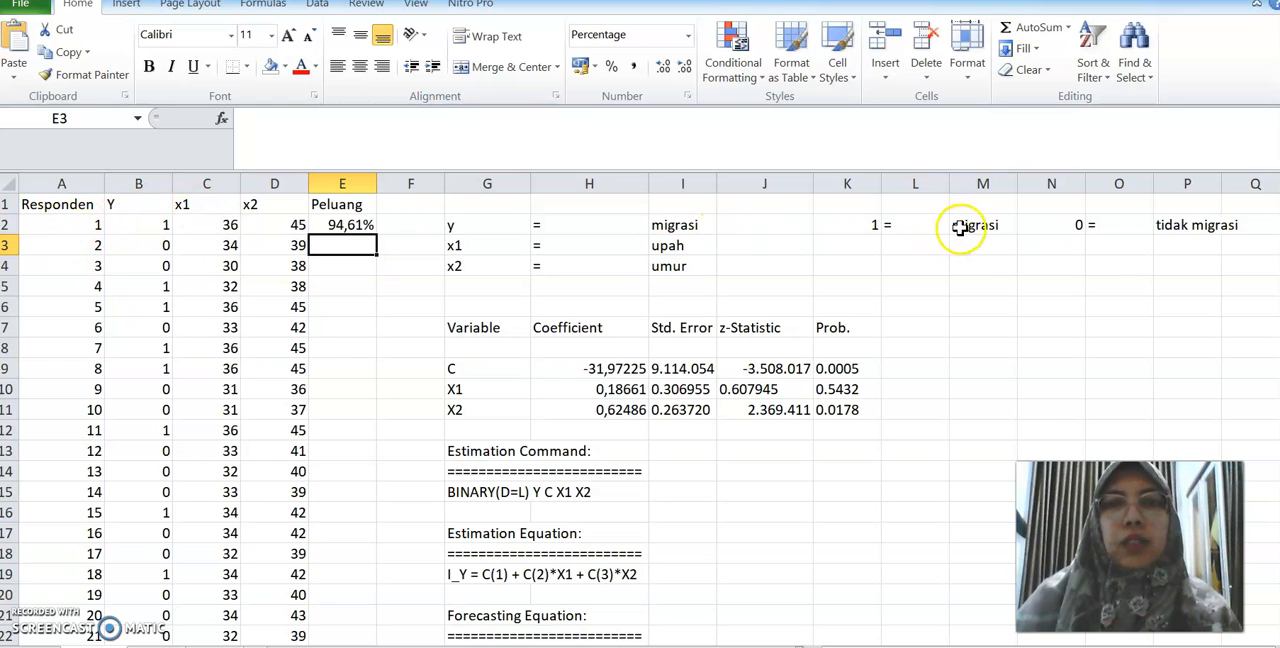
# Fill the Peluang formula from E2 down through E21 and select E3 to check its copied formula
pyautogui.click(368, 225)
pyautogui.moveTo(378, 233); pyautogui.dragTo(355, 618)
pyautogui.click(360, 246)
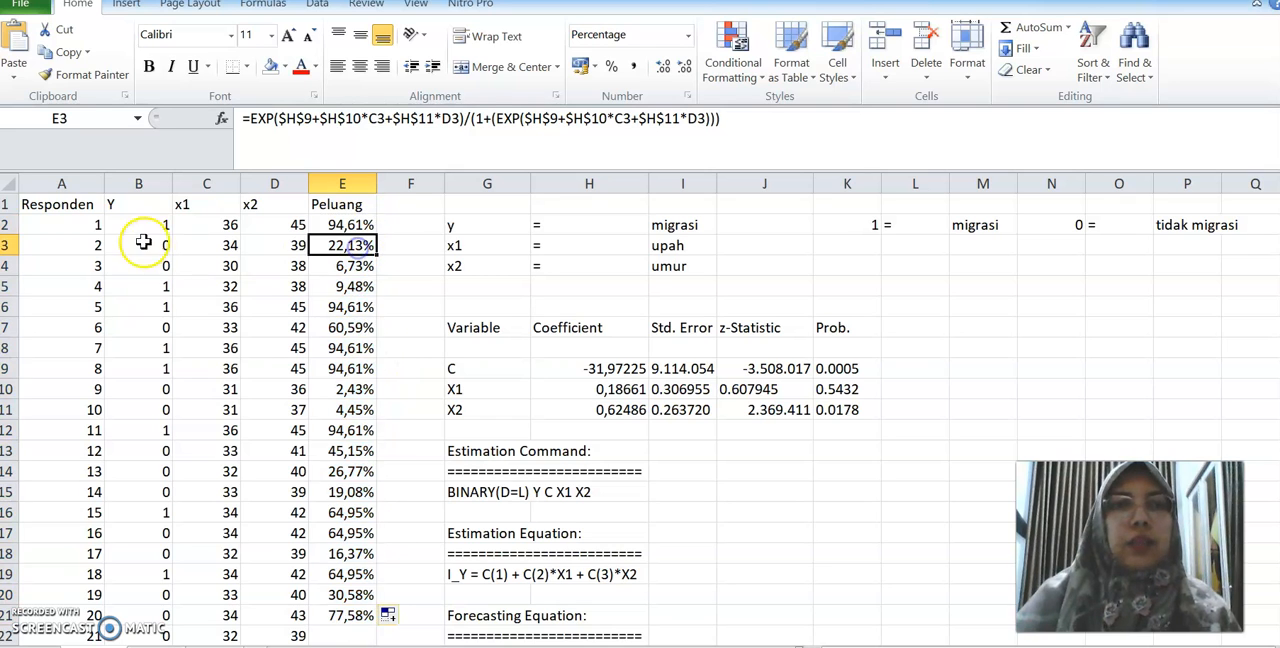
# Compare respondent 2's observed Y value in B3 with the calculated migration probability in E3
pyautogui.click(78, 245)
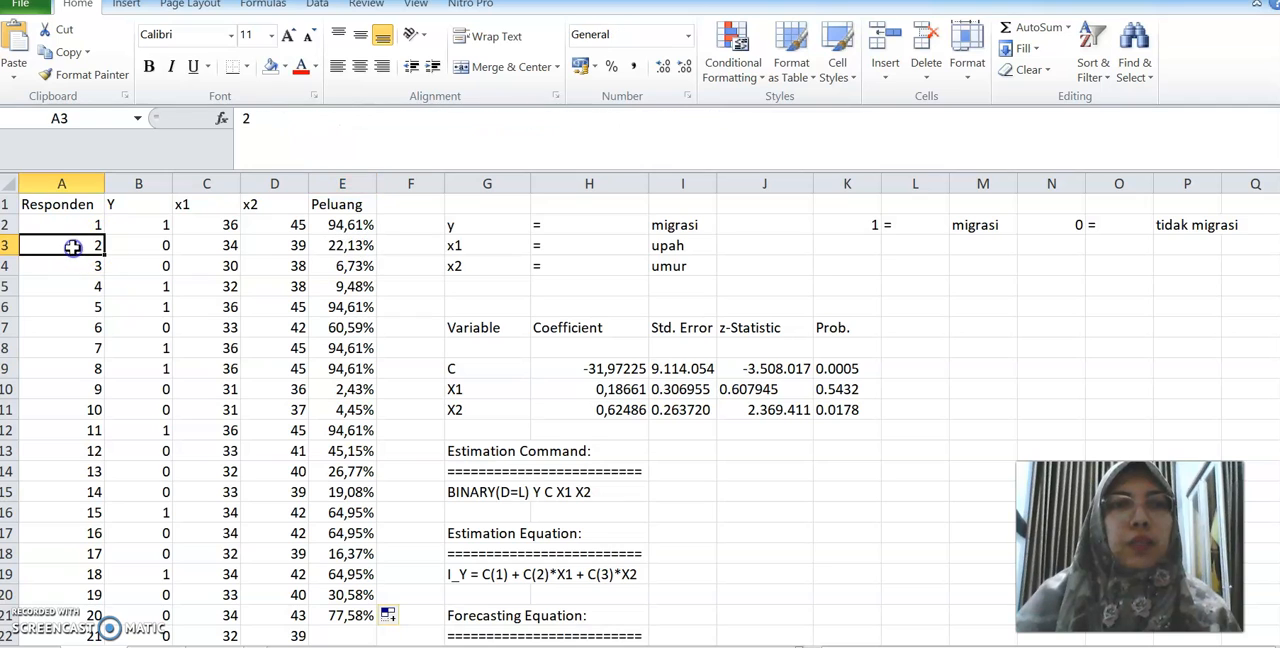
pyautogui.click(362, 246)
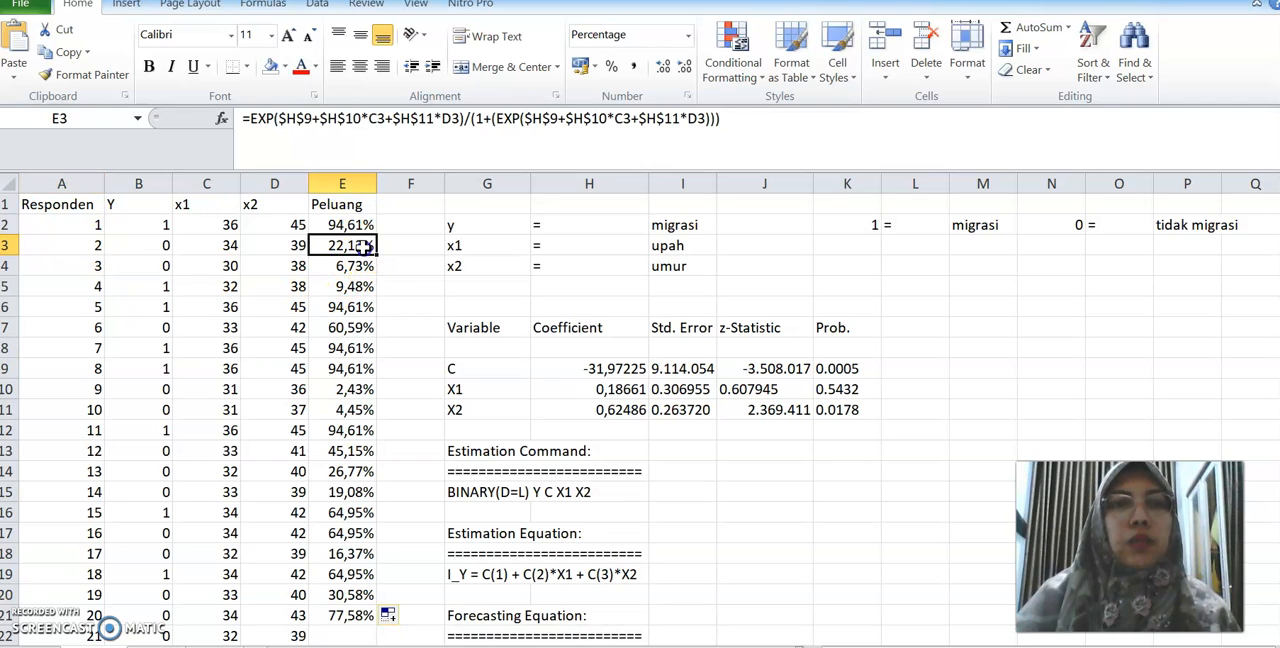
pyautogui.click(100, 245)
pyautogui.click(160, 245)
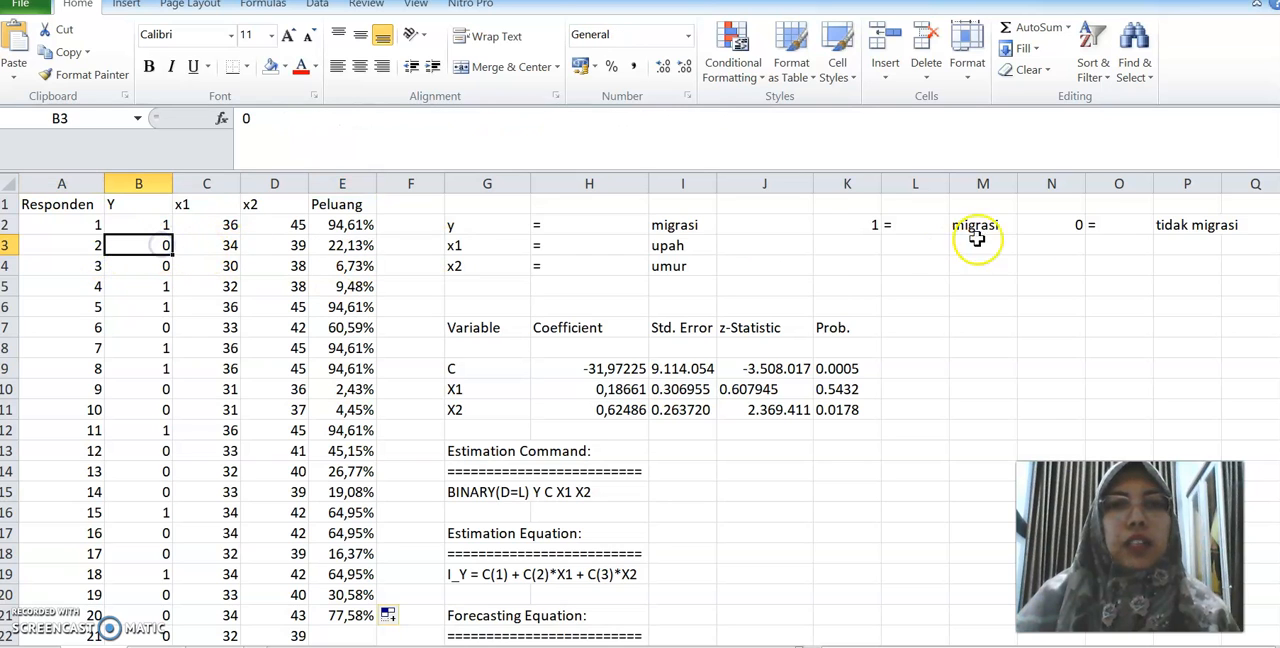
pyautogui.click(323, 244)
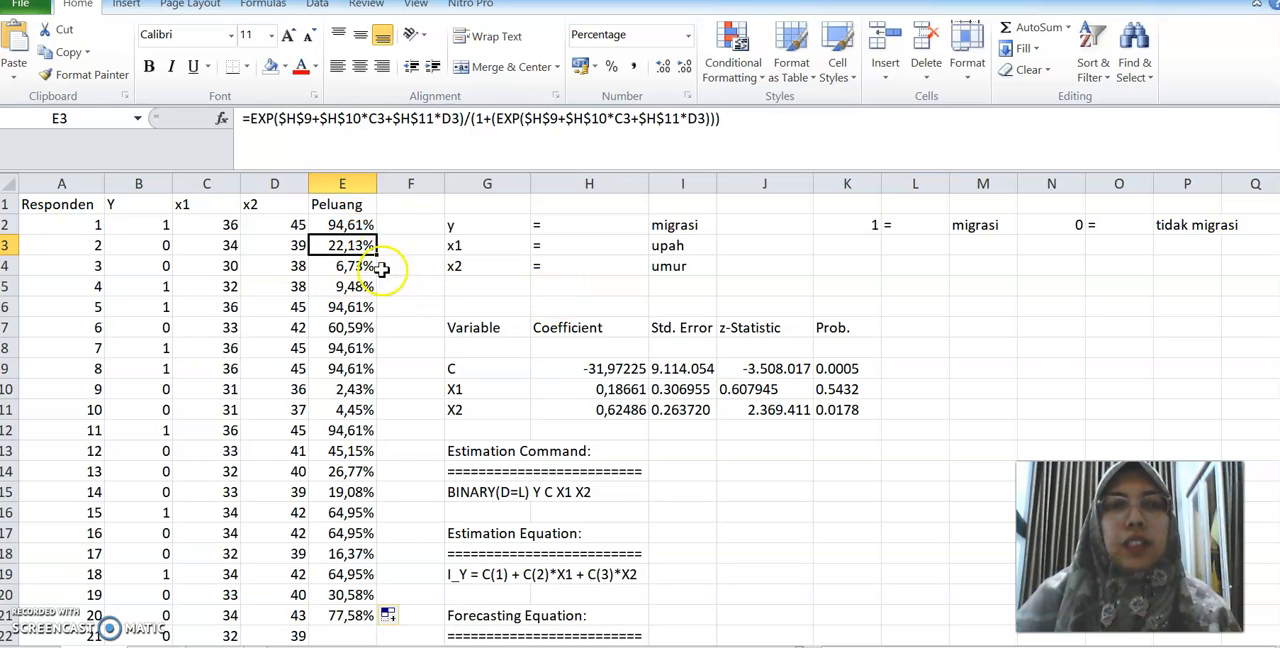
pyautogui.click(505, 288)
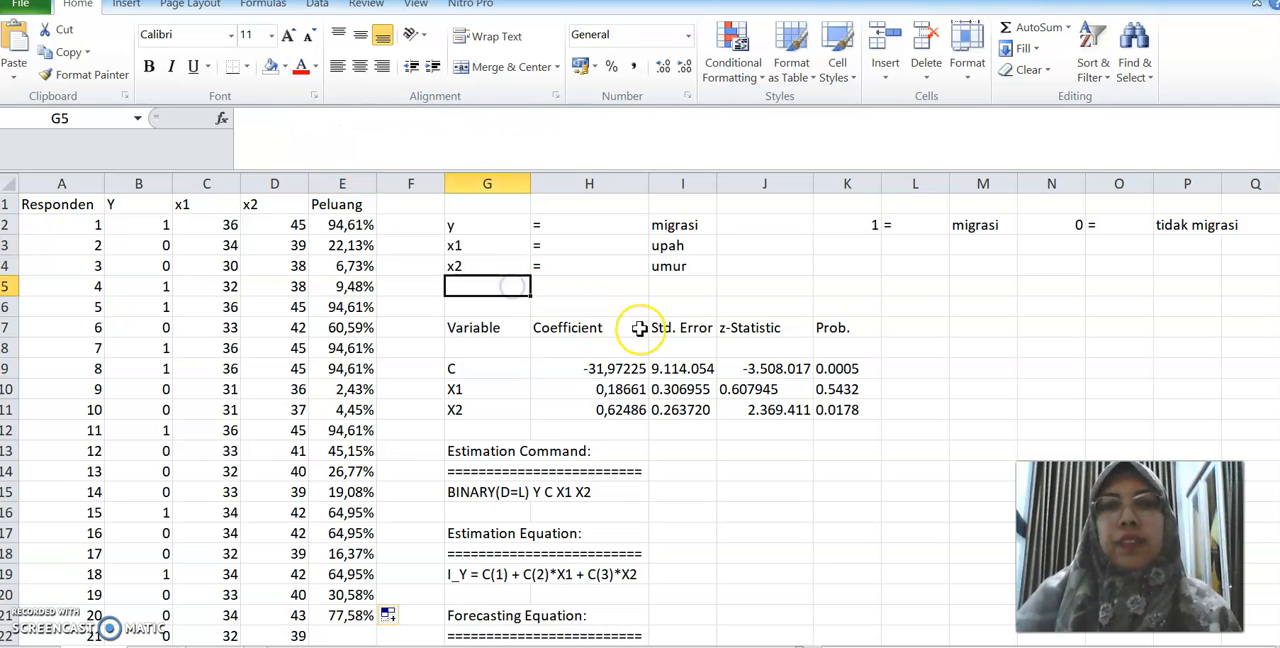